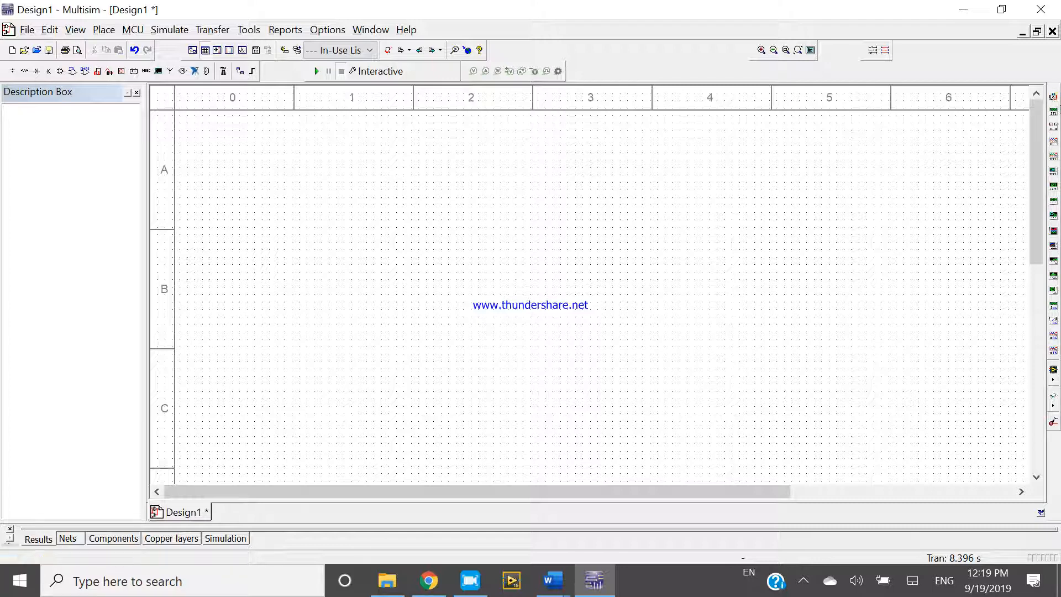
- Place a function generator on the schematic near the sheet's upper-left corner
click(776, 176)
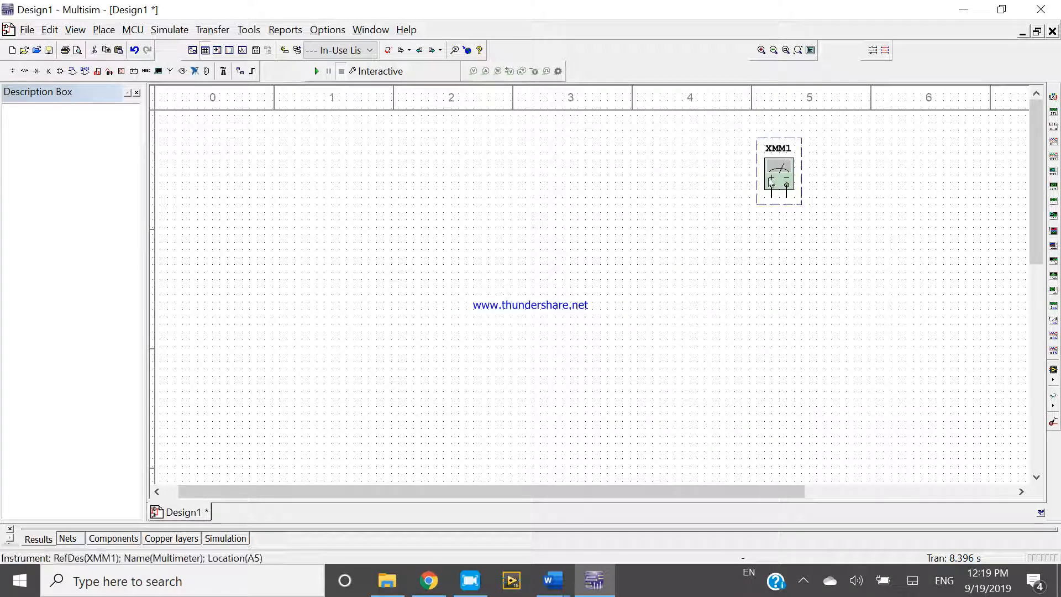
click(1052, 113)
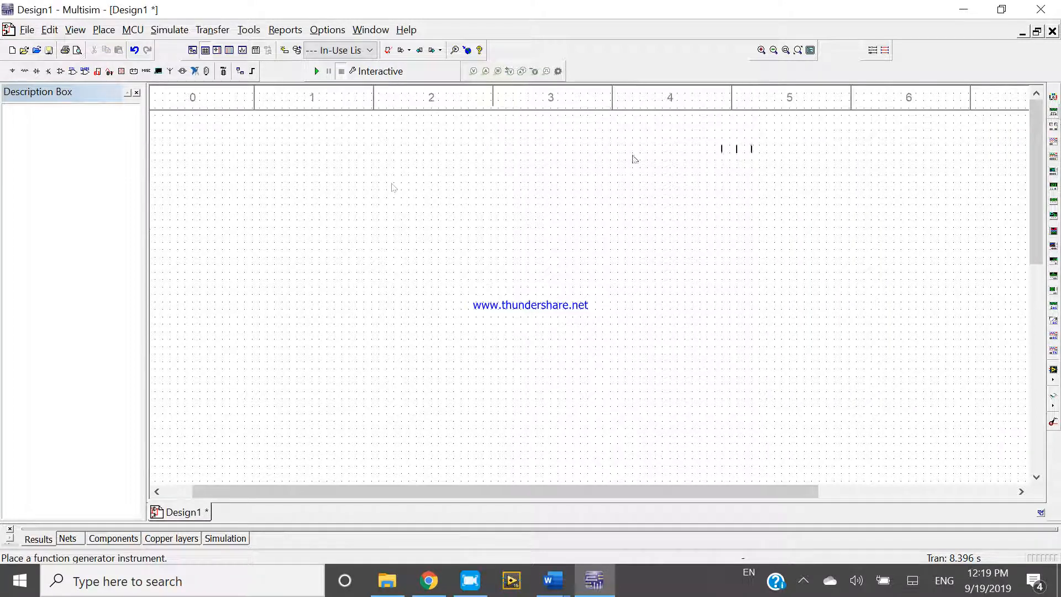
click(242, 190)
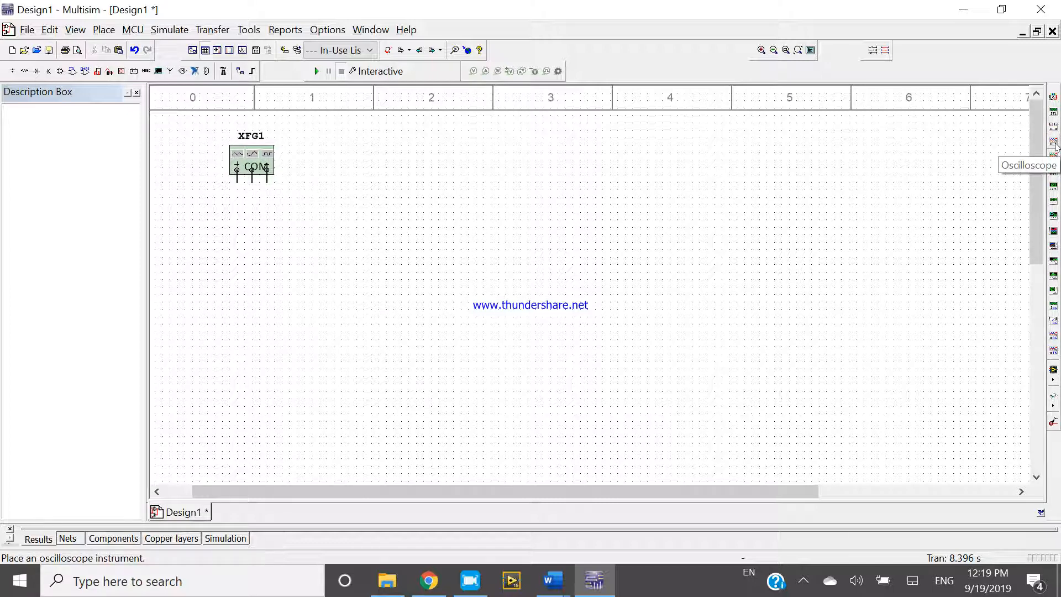
- Place an oscilloscope on the schematic to the right of the function generator, leaving space between them for wiring
click(1055, 144)
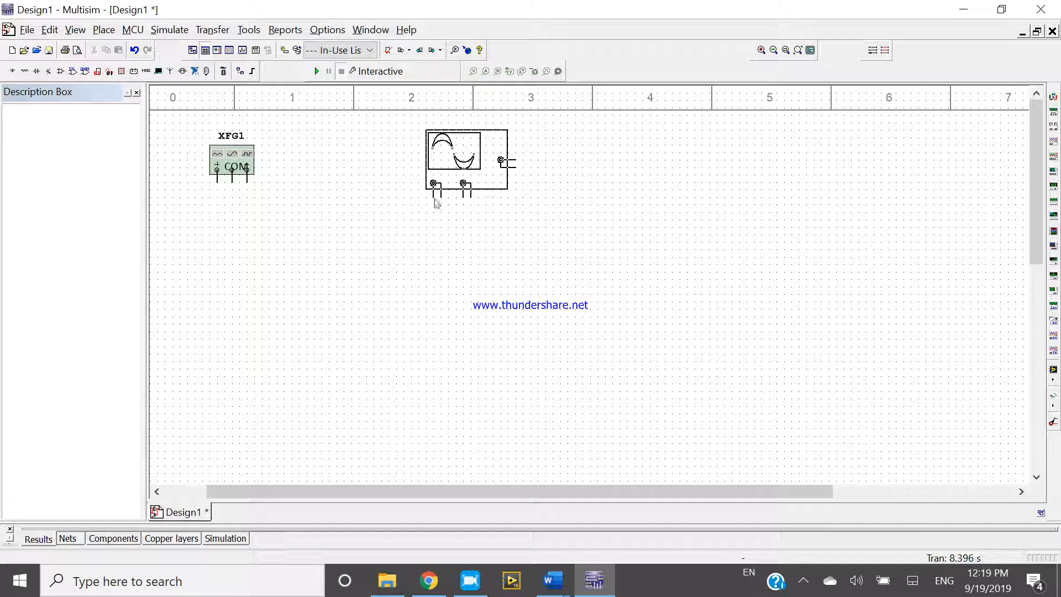
click(437, 203)
drag(555, 486, 529, 489)
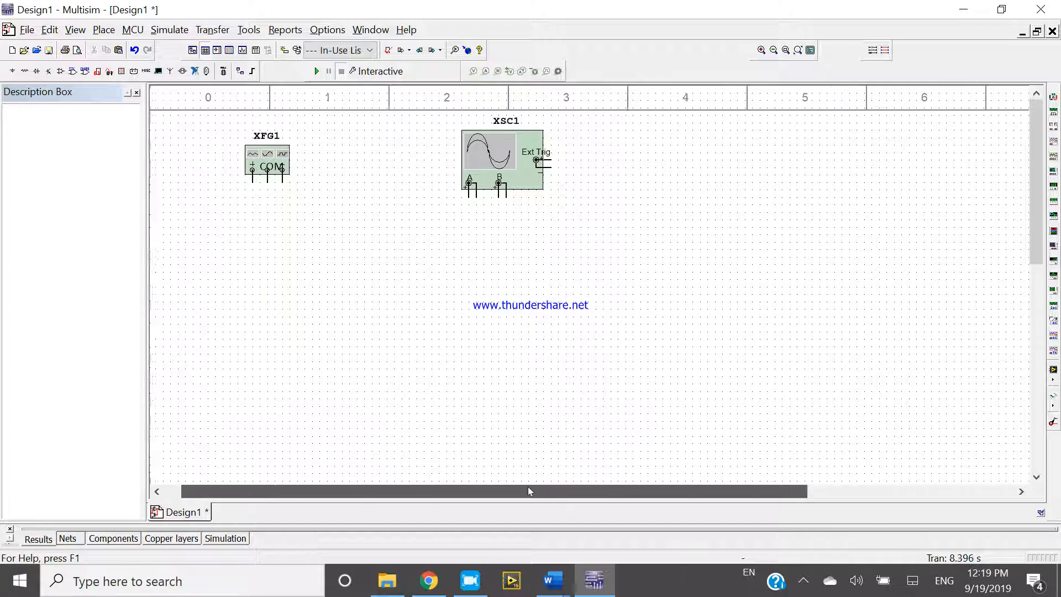
scroll(468, 375, up, 1)
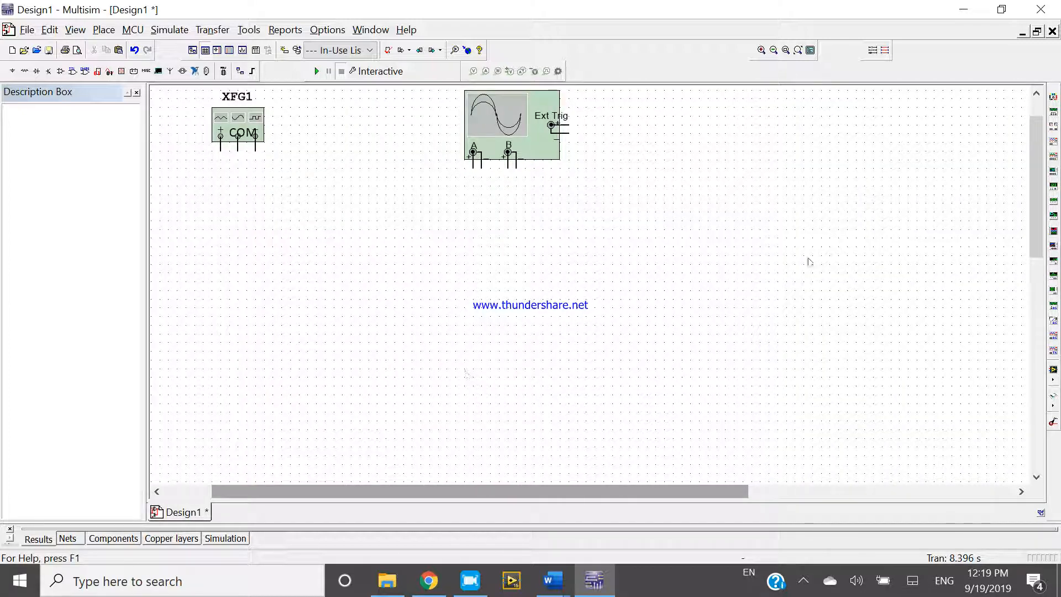
drag(1037, 174, 1036, 156)
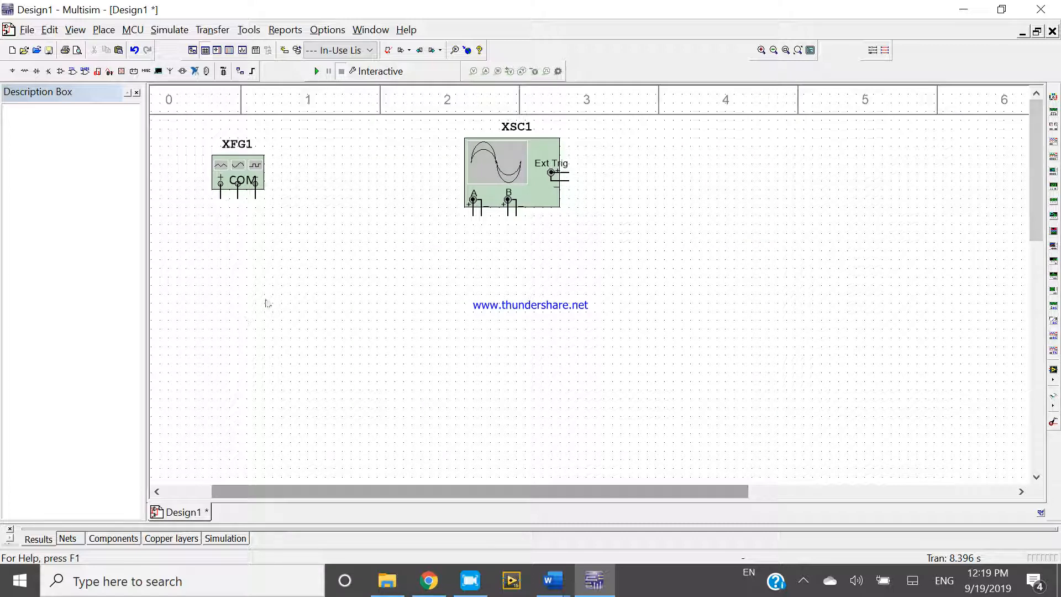
- Open the component selection dialog on the Master Database and reposition the dialog over the schematic
key(ctrl+w)
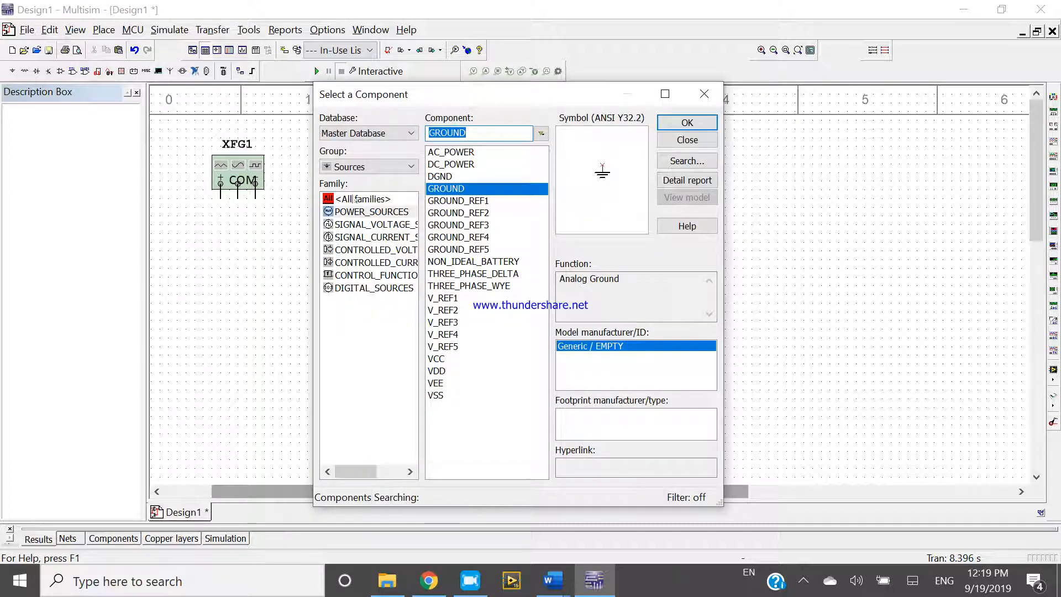
click(403, 133)
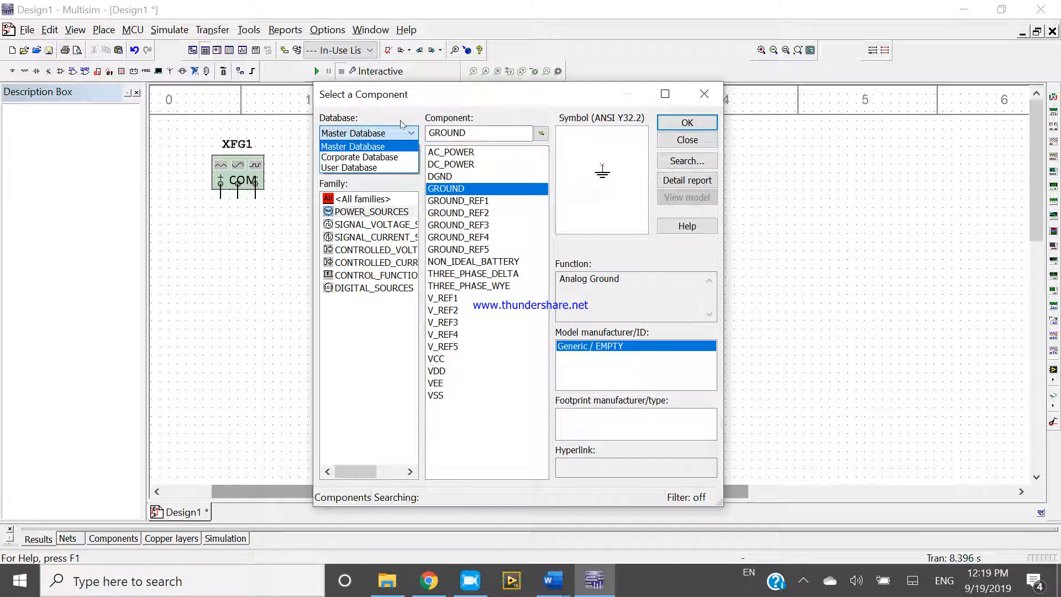
click(403, 132)
drag(426, 105, 479, 117)
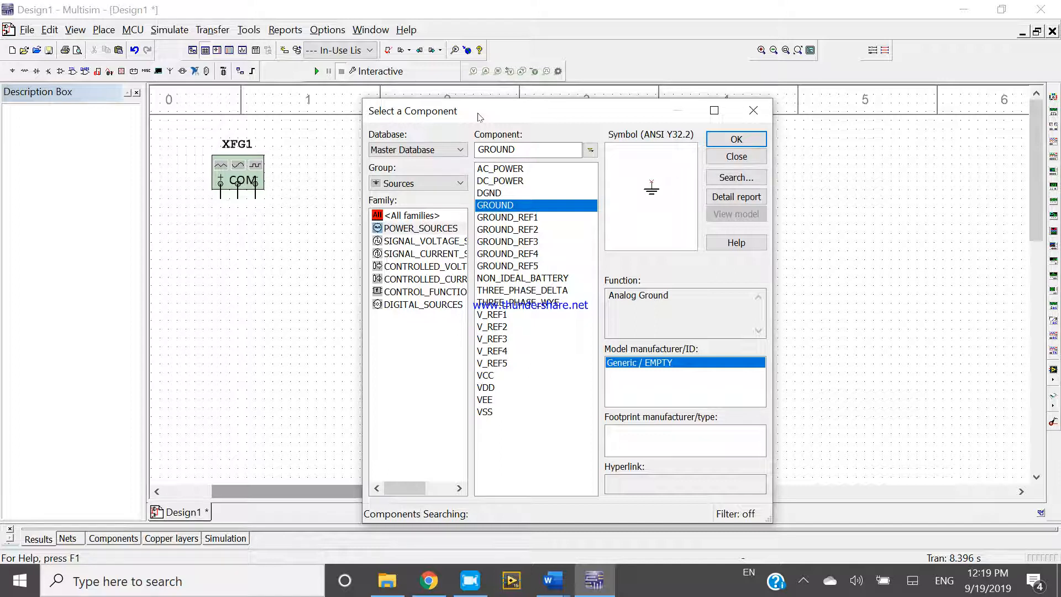
- Examine the available component groups, comparing the all-groups listing with the Sources group
click(439, 185)
click(440, 200)
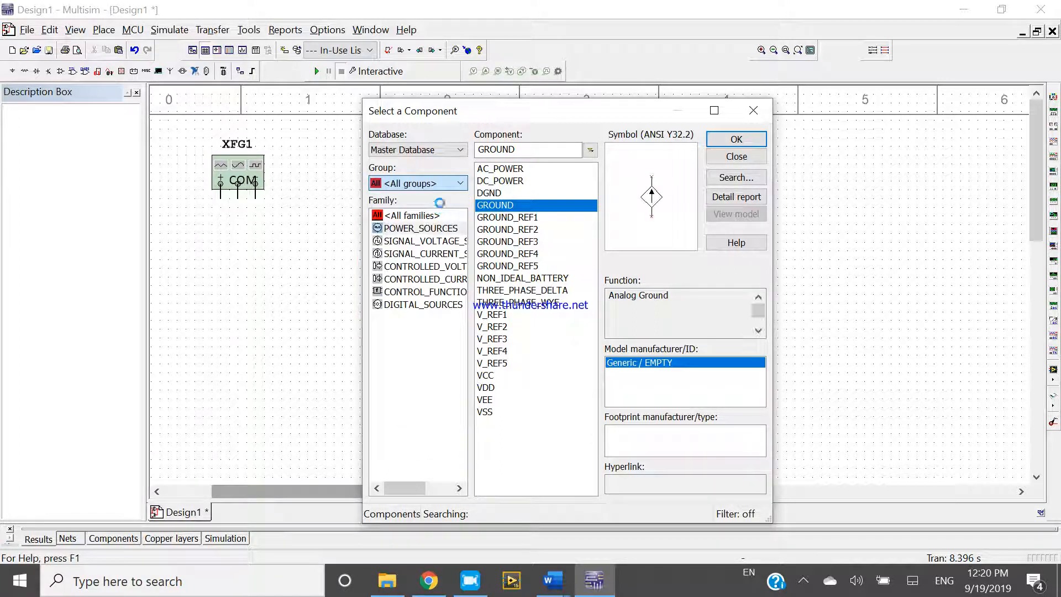
click(443, 183)
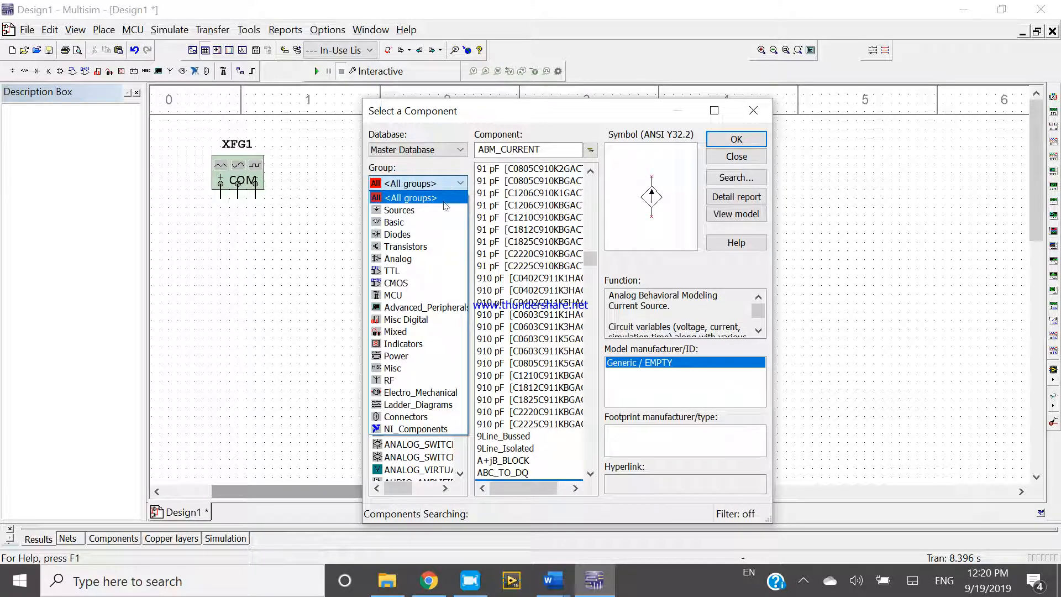
click(448, 198)
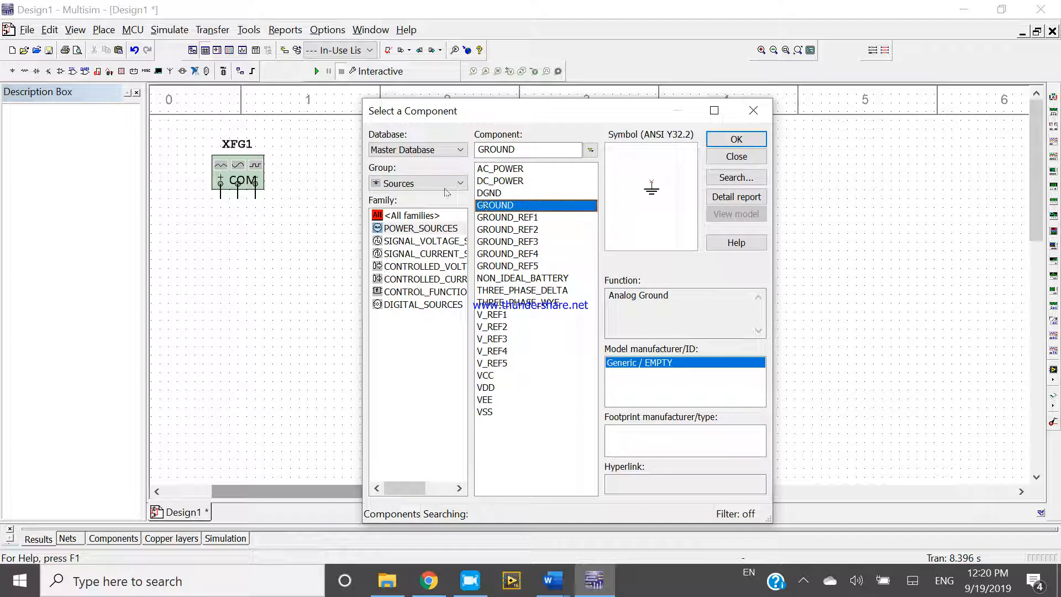
click(443, 183)
scroll(441, 210, up, 1)
click(441, 208)
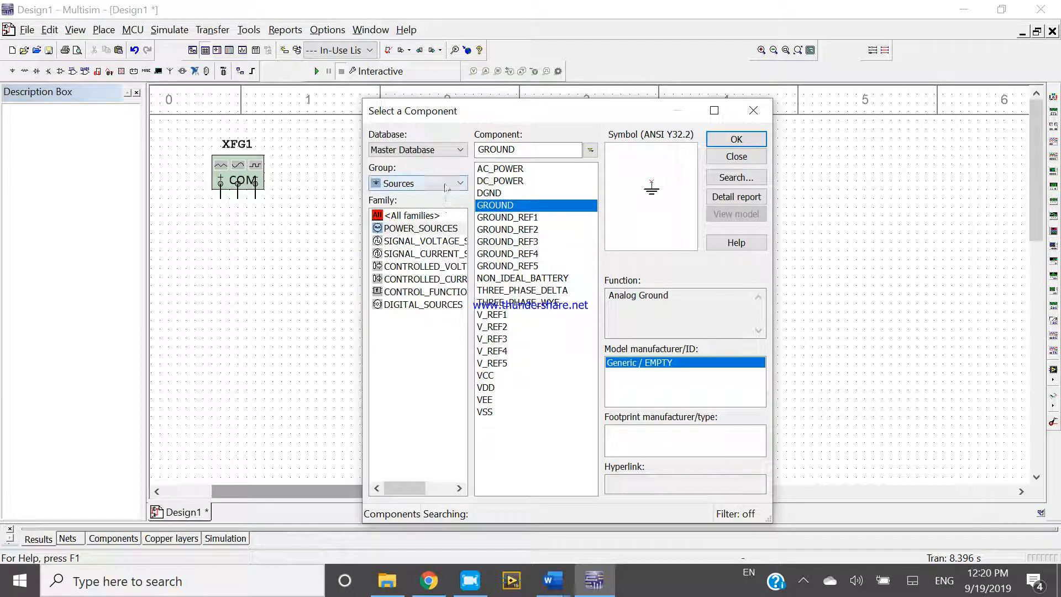
- Choose the Master Database and the Sources group for the component to place
click(450, 153)
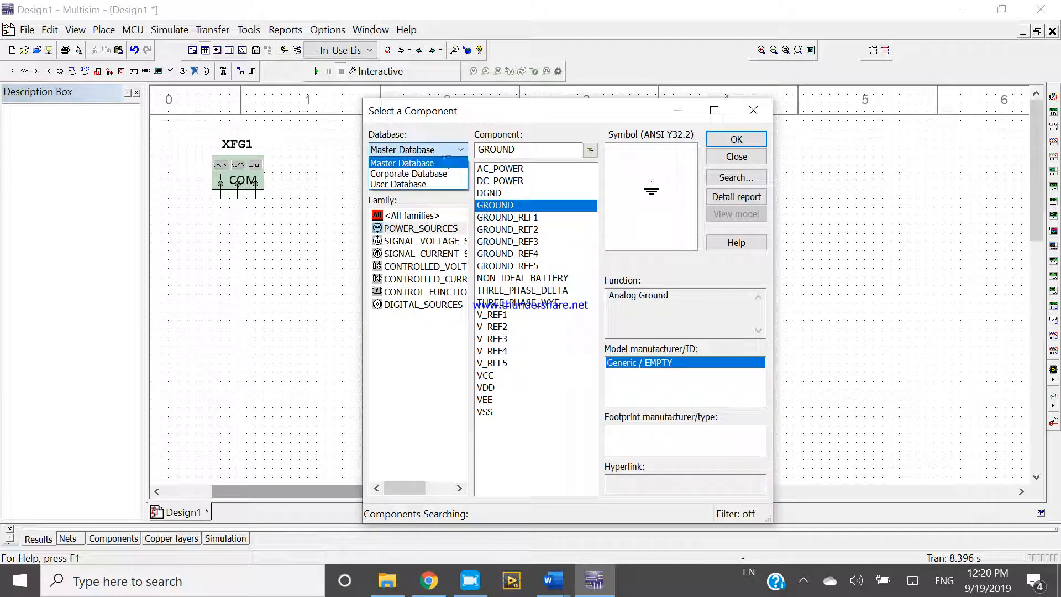
click(451, 164)
click(449, 183)
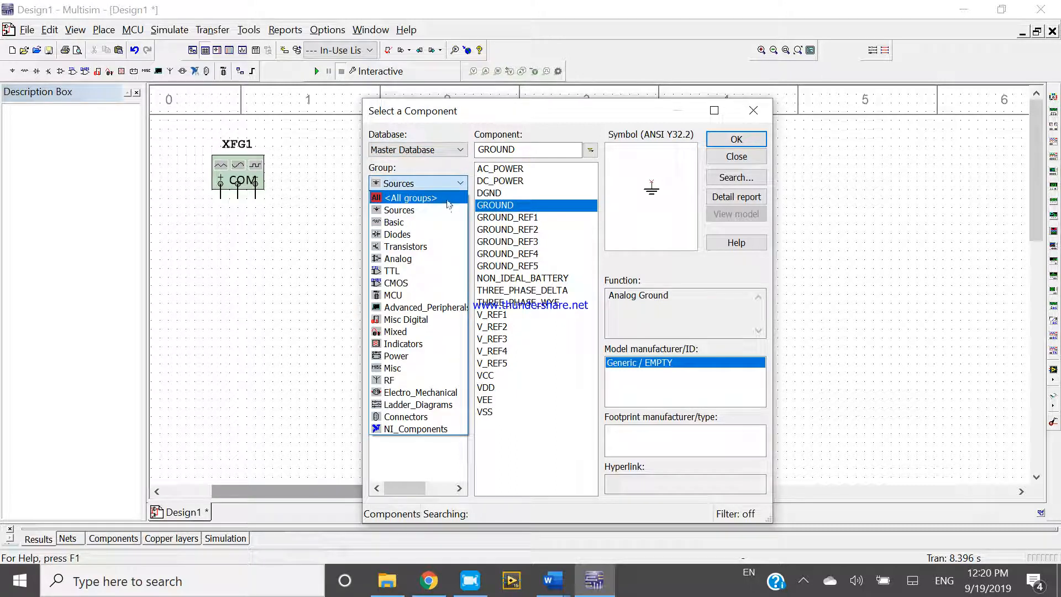
click(448, 198)
click(448, 184)
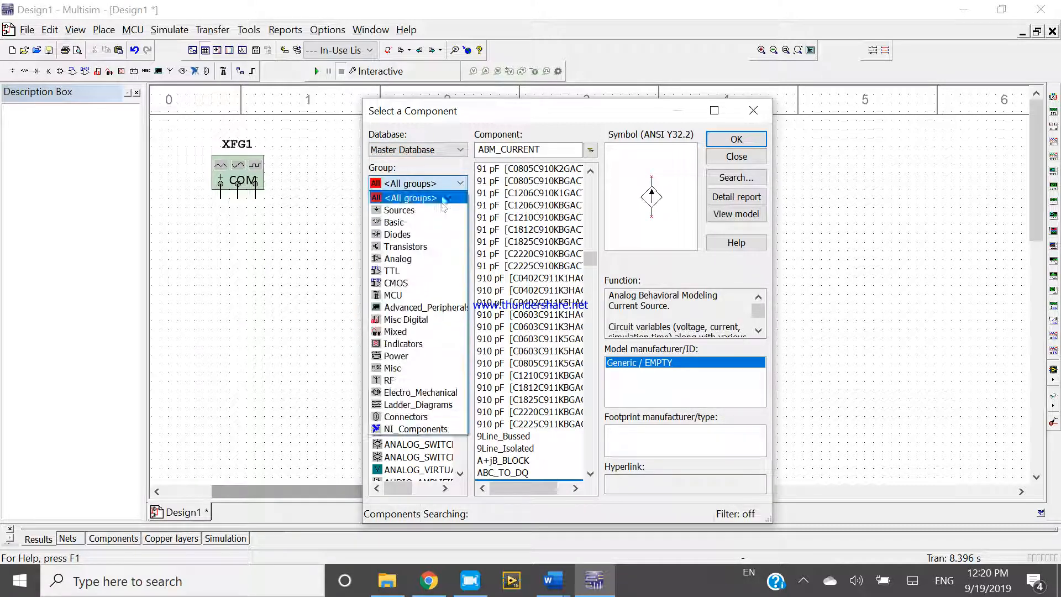
click(443, 210)
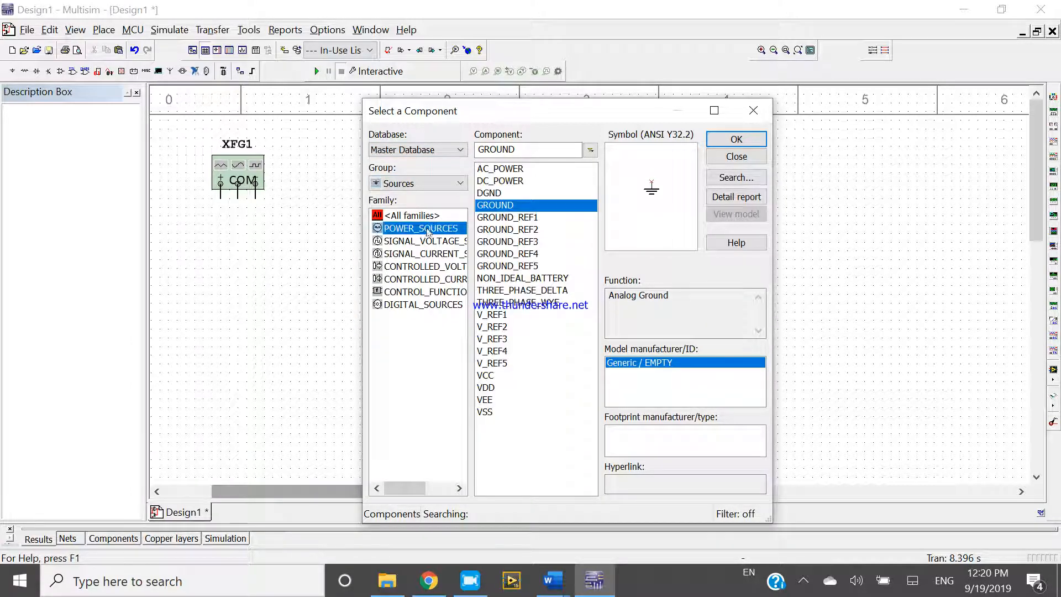
- Place two GROUND components from POWER_SOURCES, one on the function generator's COM terminal and one beneath the oscilloscope
double_click(494, 205)
click(417, 220)
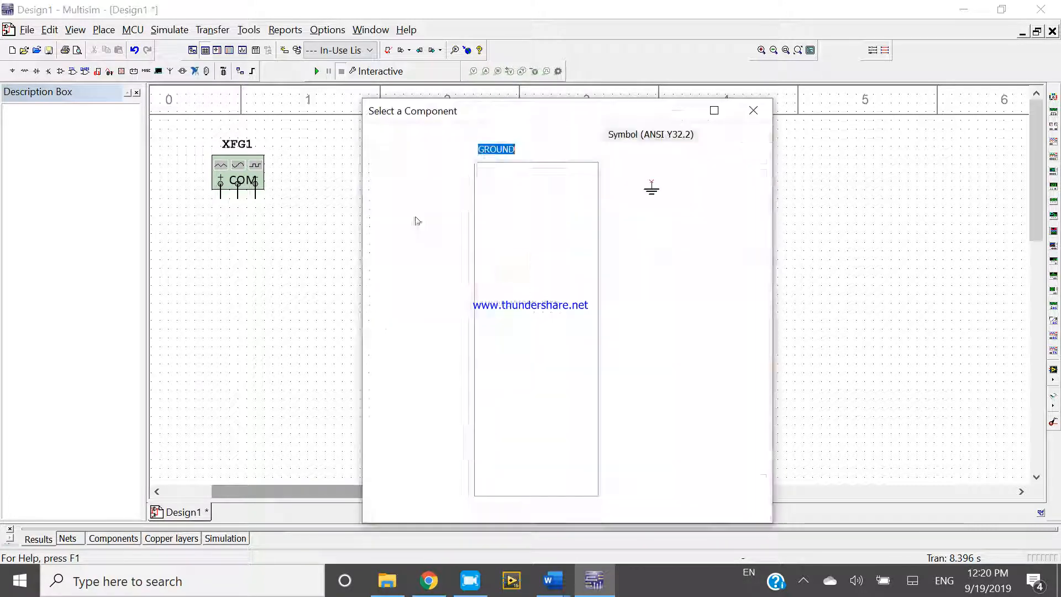
click(729, 145)
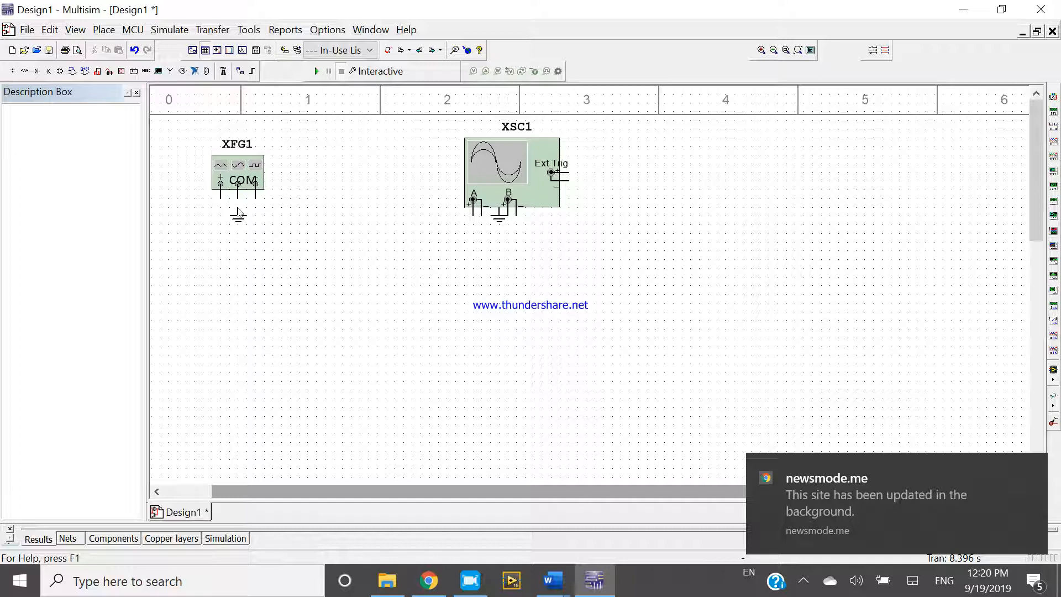
click(240, 210)
click(238, 215)
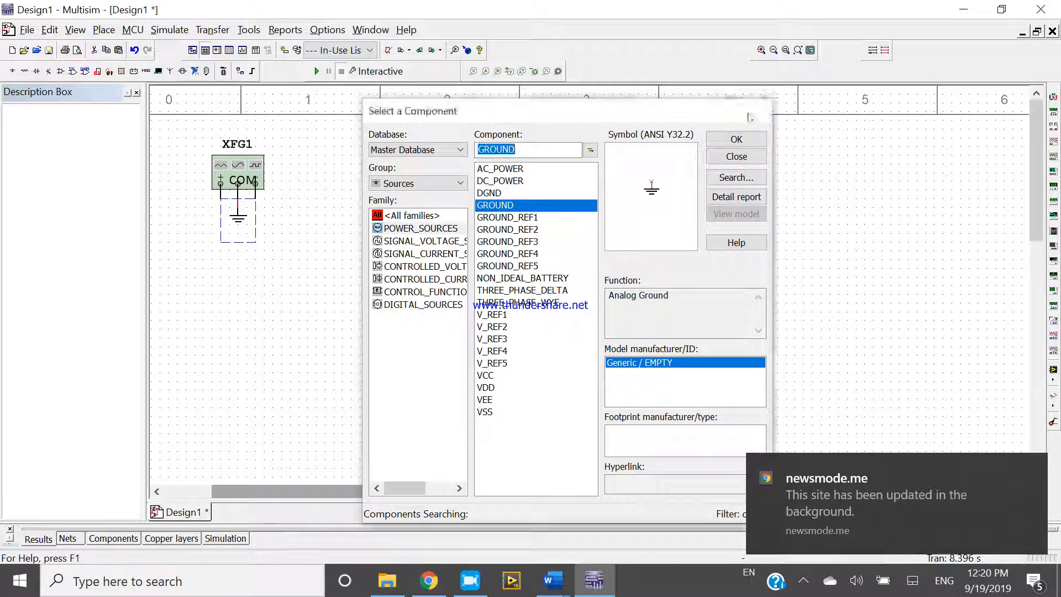
click(752, 113)
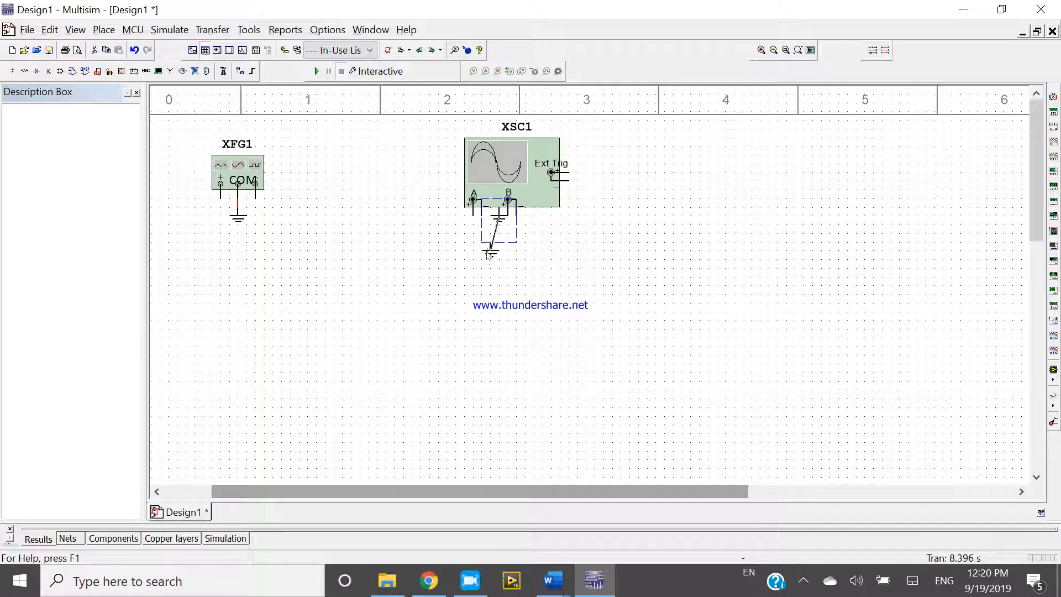
- Move the oscilloscope's ground lower, beneath channel A, and wire it to channel A's negative terminal
click(482, 258)
click(488, 274)
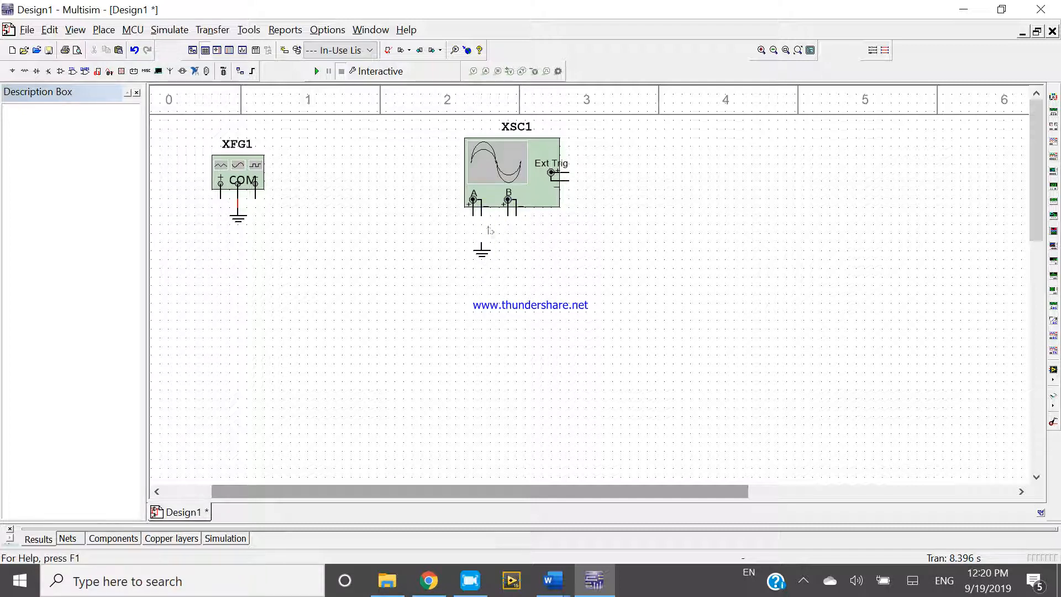
click(483, 215)
click(481, 243)
- Lower the ground under the function generator and wire the generator's positive output to oscilloscope channel A's positive terminal
drag(237, 221, 238, 258)
click(313, 271)
click(221, 184)
click(473, 215)
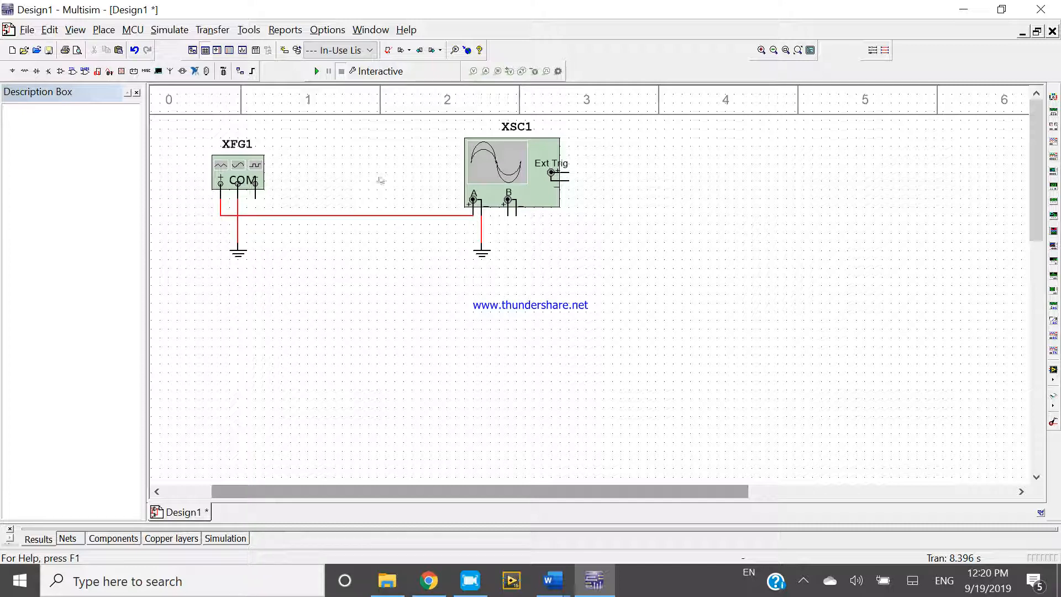
- Open the settings windows of the function generator and the oscilloscope and arrange them side by side
double_click(257, 172)
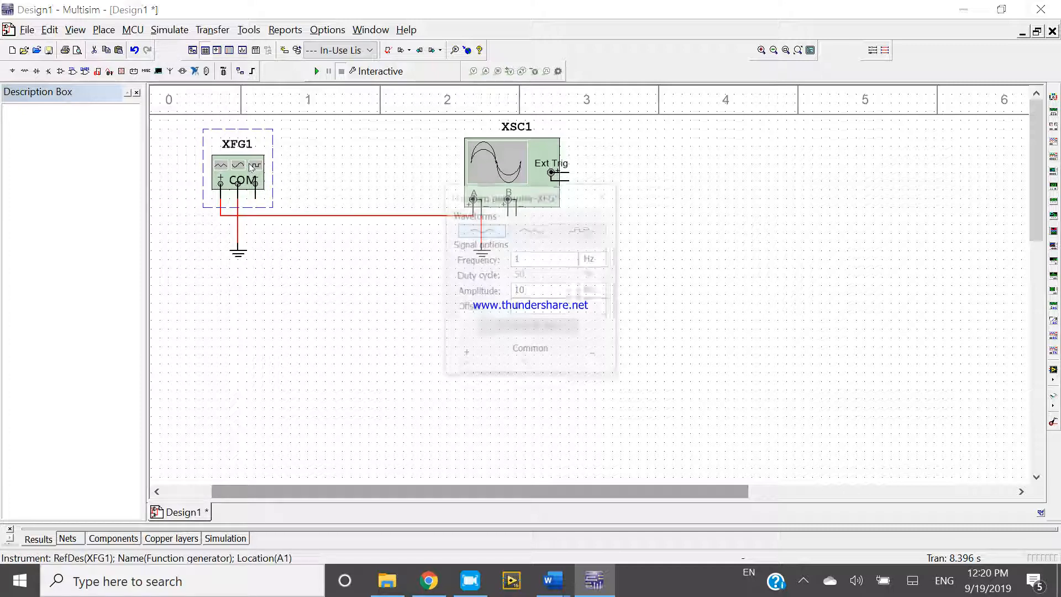
drag(536, 189, 213, 273)
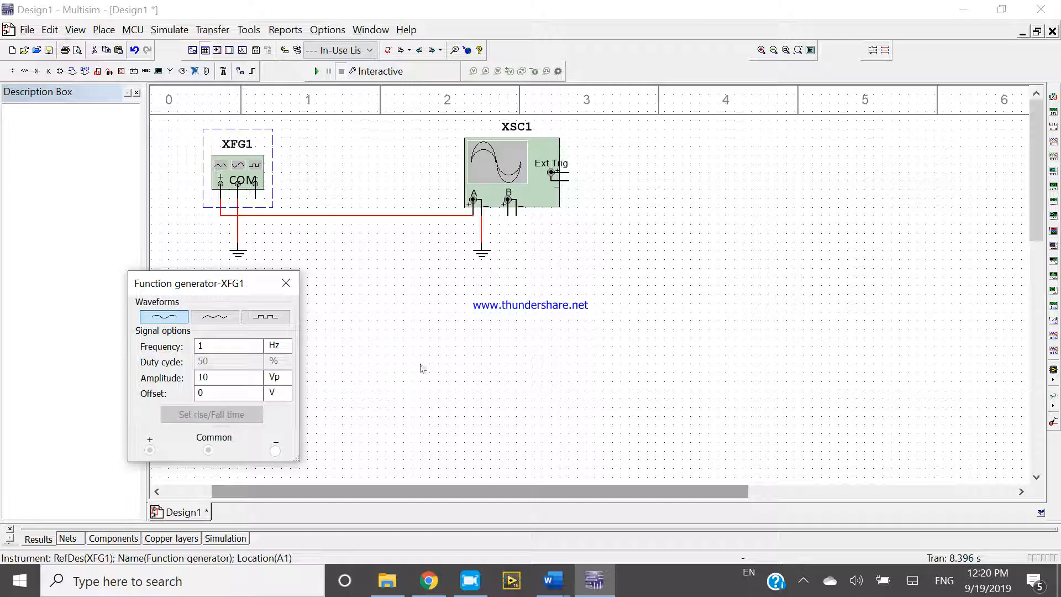
click(422, 375)
double_click(538, 195)
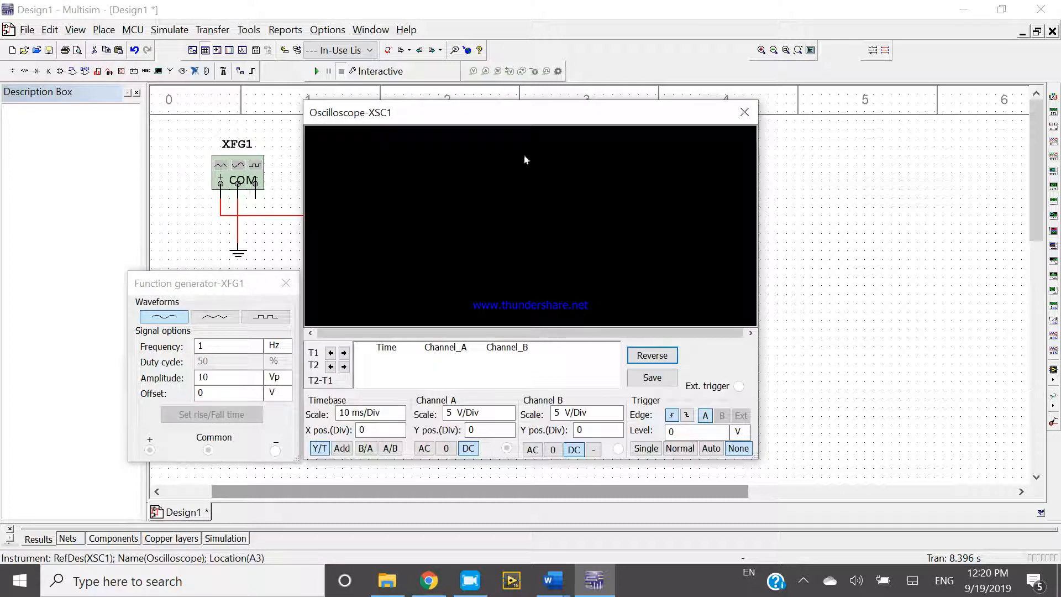
drag(509, 126, 632, 168)
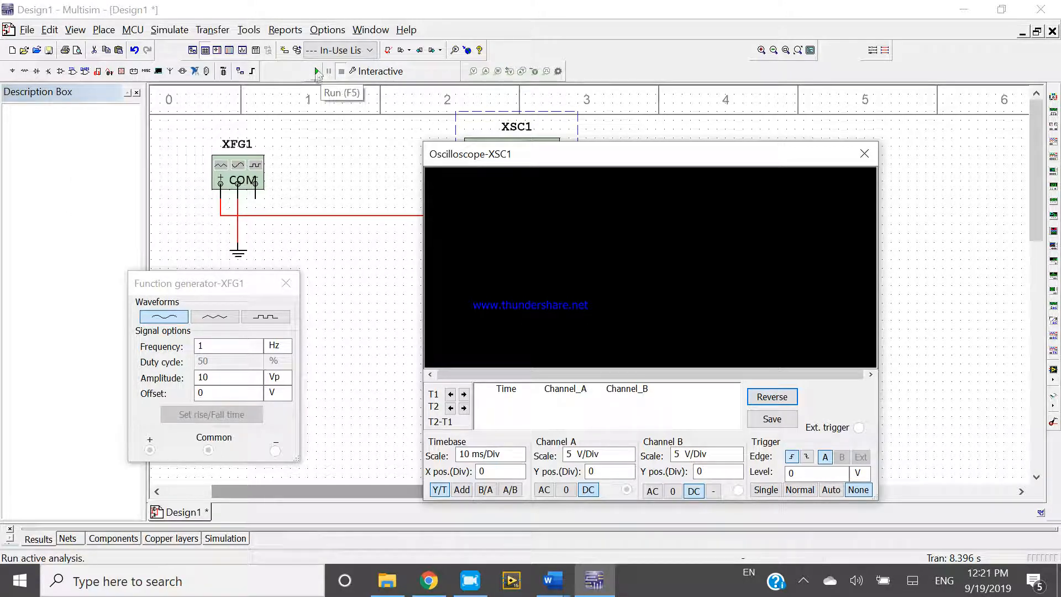
- Run the simulation and reverse the oscilloscope's display background, moving the function generator window slightly higher
click(317, 72)
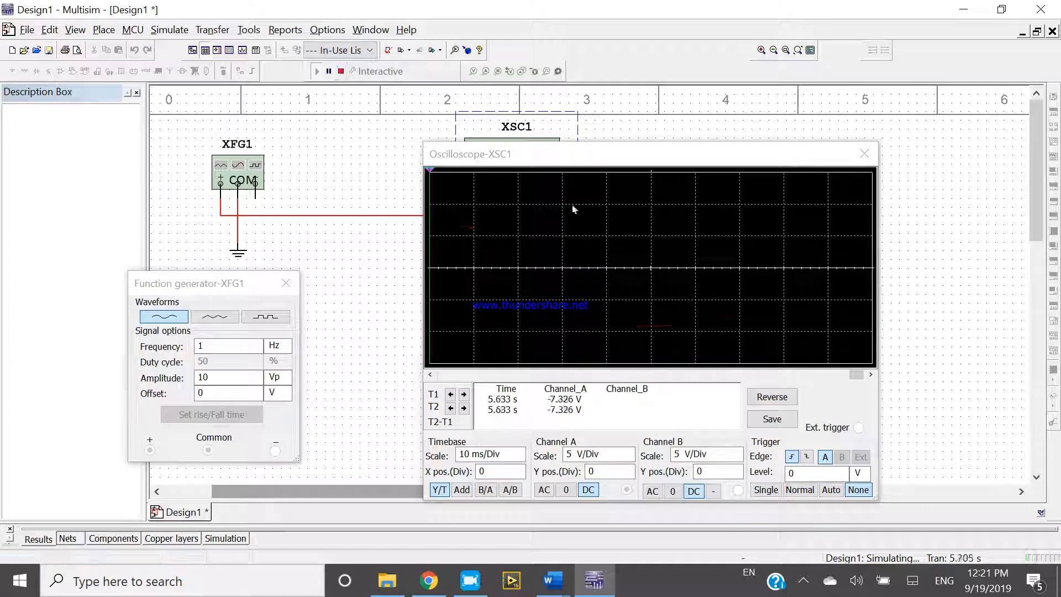
click(772, 396)
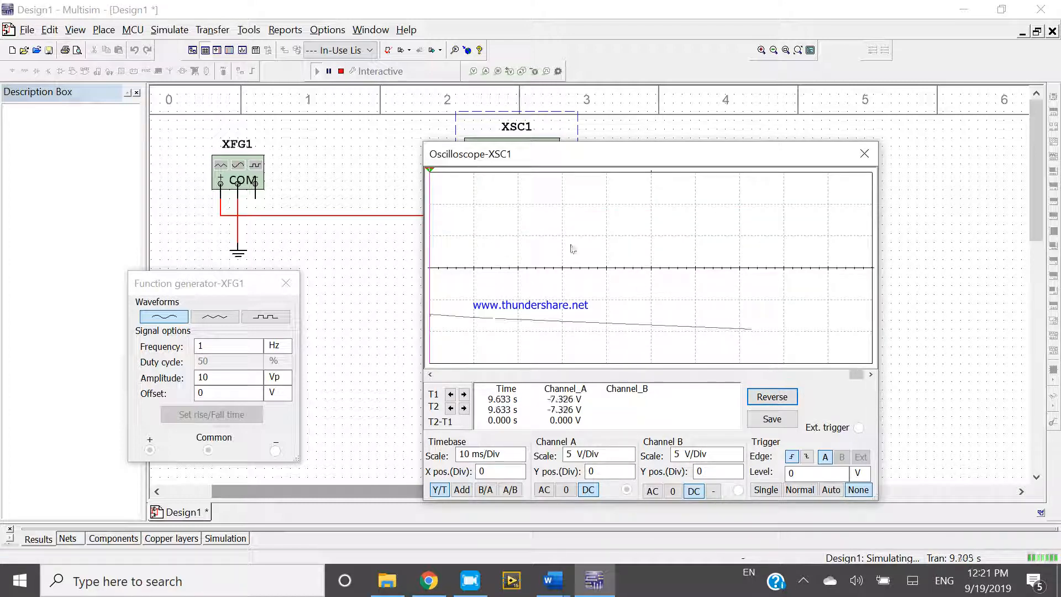
drag(182, 284, 202, 251)
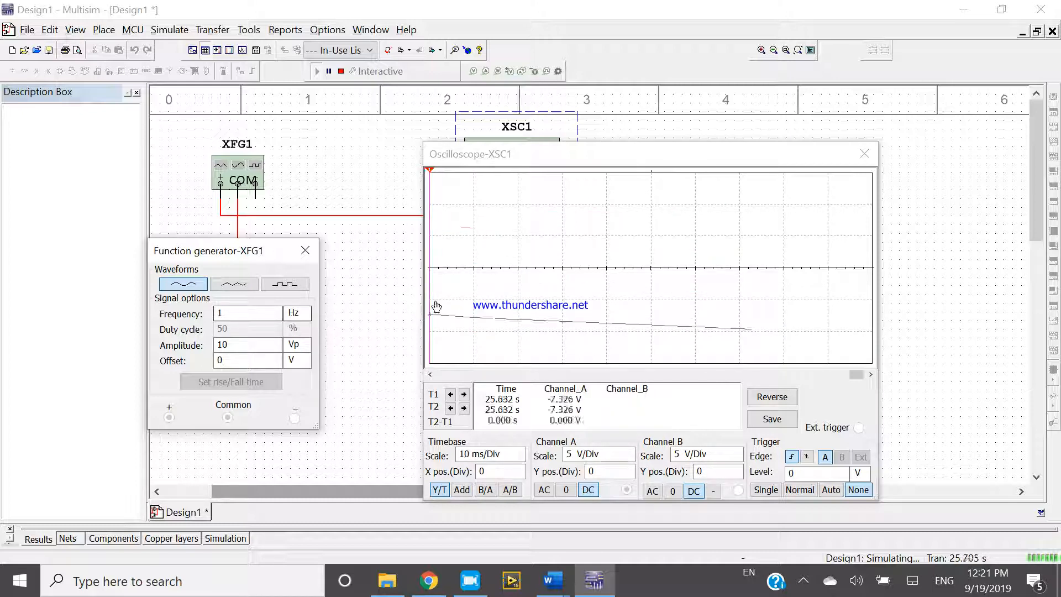
- Set the function generator's frequency to 10 Hz while the simulation runs
click(248, 312)
text(0)
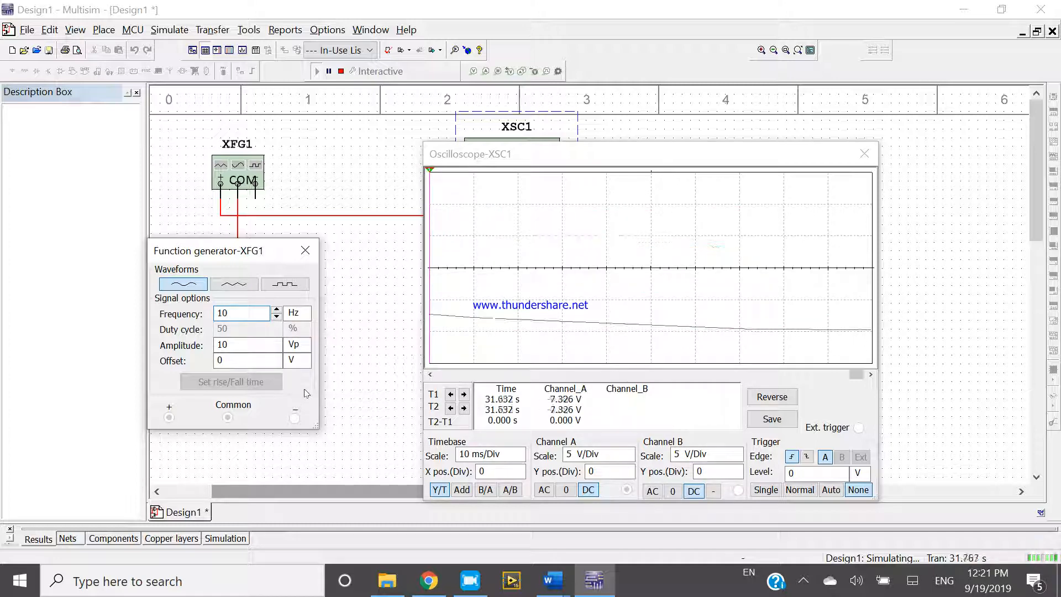
click(395, 346)
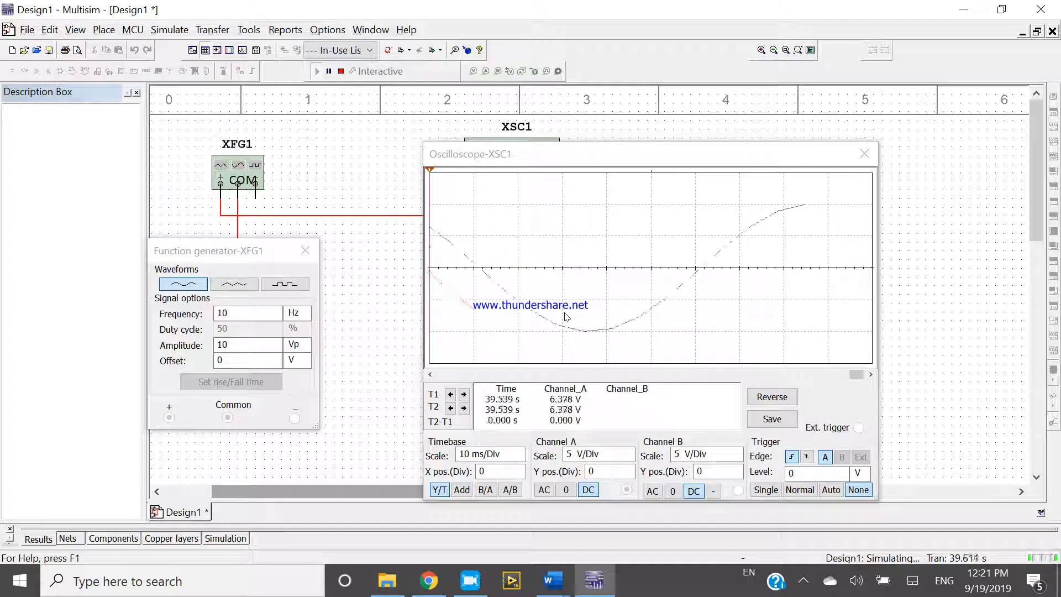
- Raise the function generator's frequency to 100 Hz
click(237, 314)
text(0)
click(343, 314)
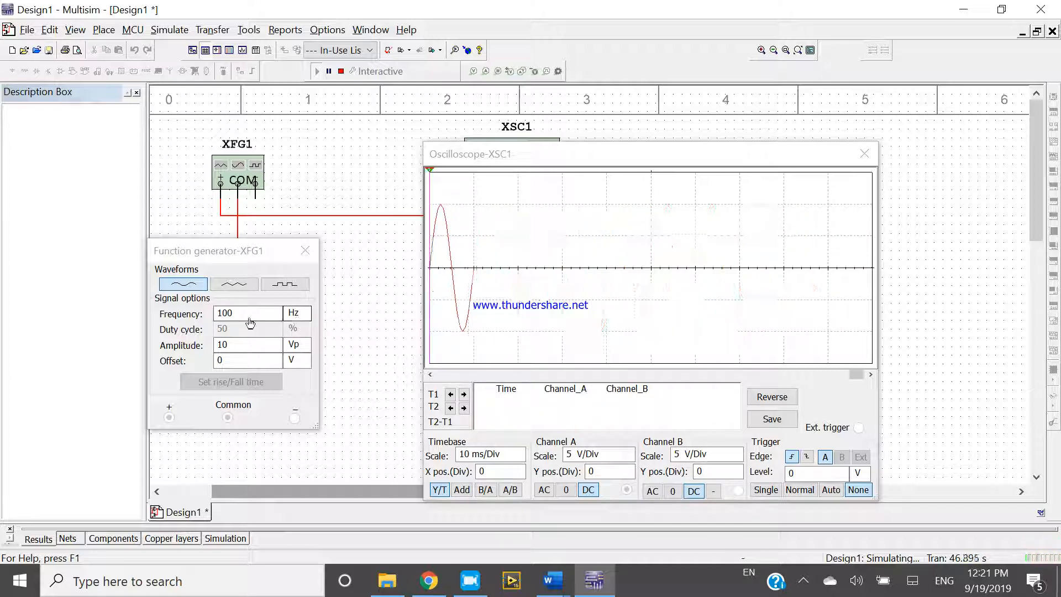
- Keep the function generator's frequency unit at Hz and set its amplitude to 5 Vp
click(297, 313)
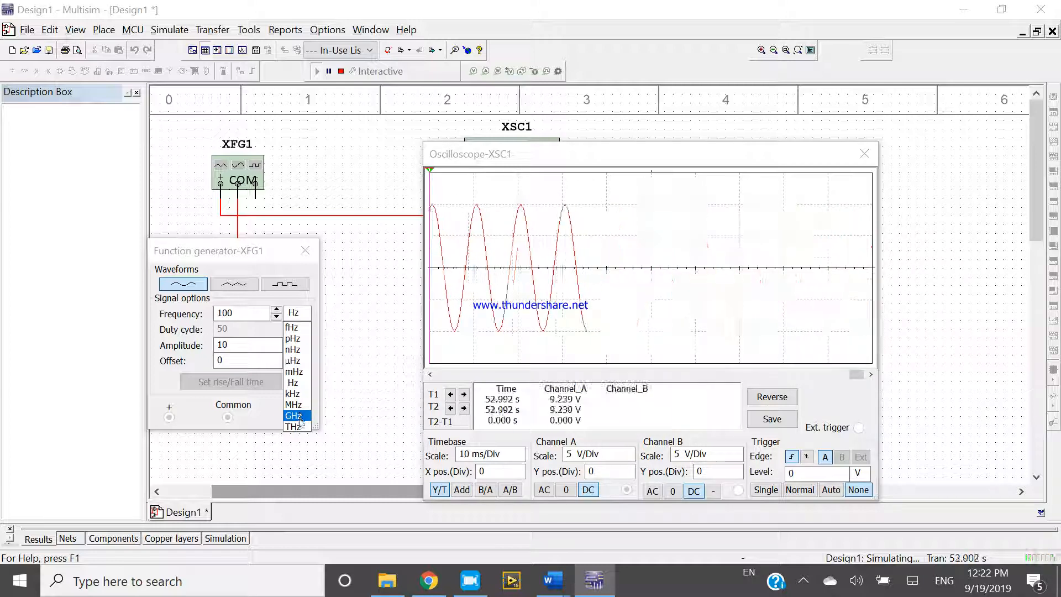
click(293, 383)
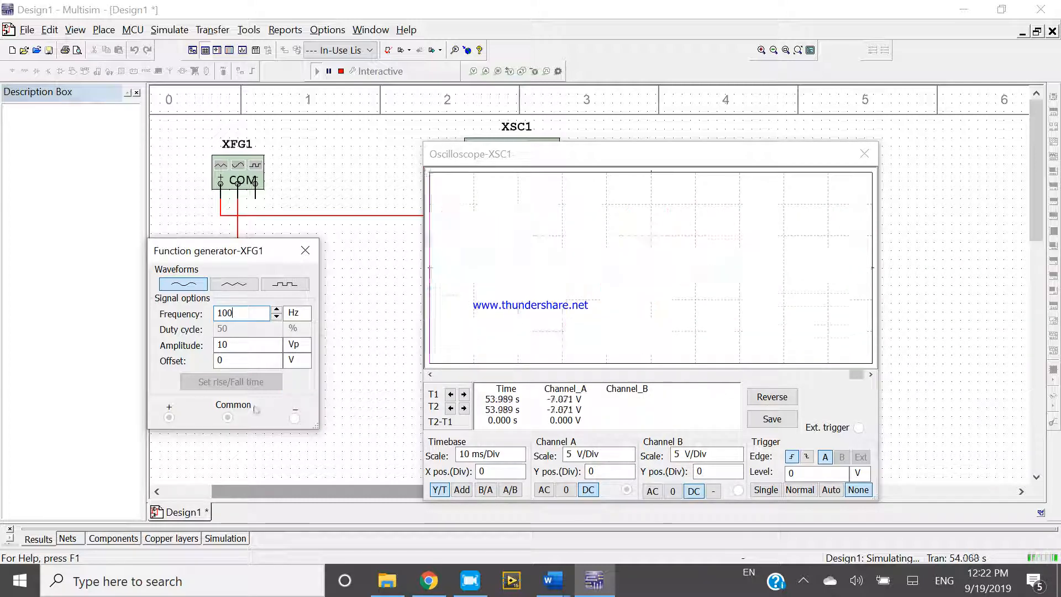
click(247, 344)
key(BackSpace)
key(BackSpace)
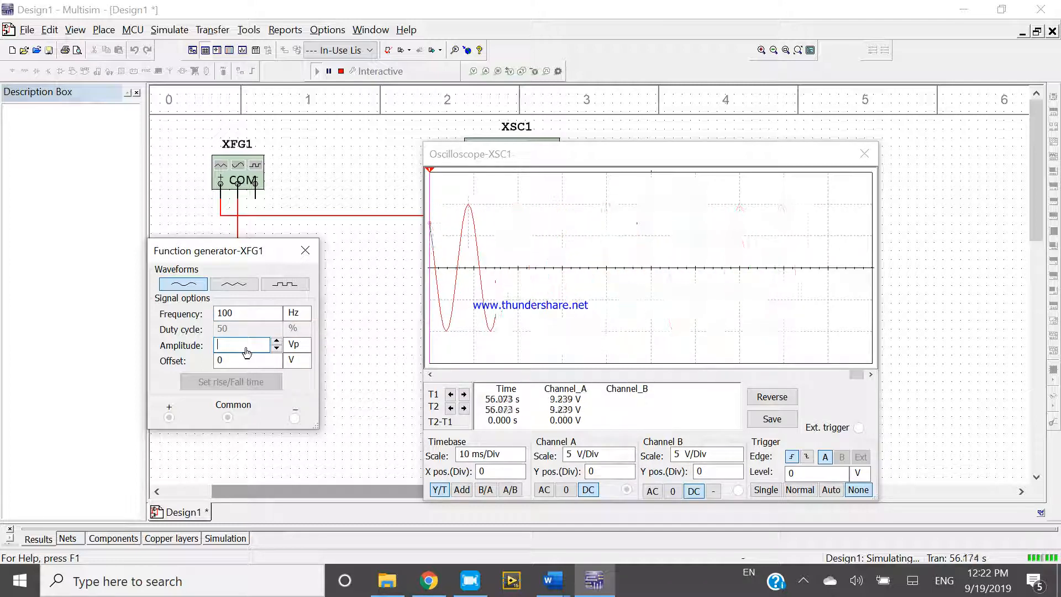
text(5)
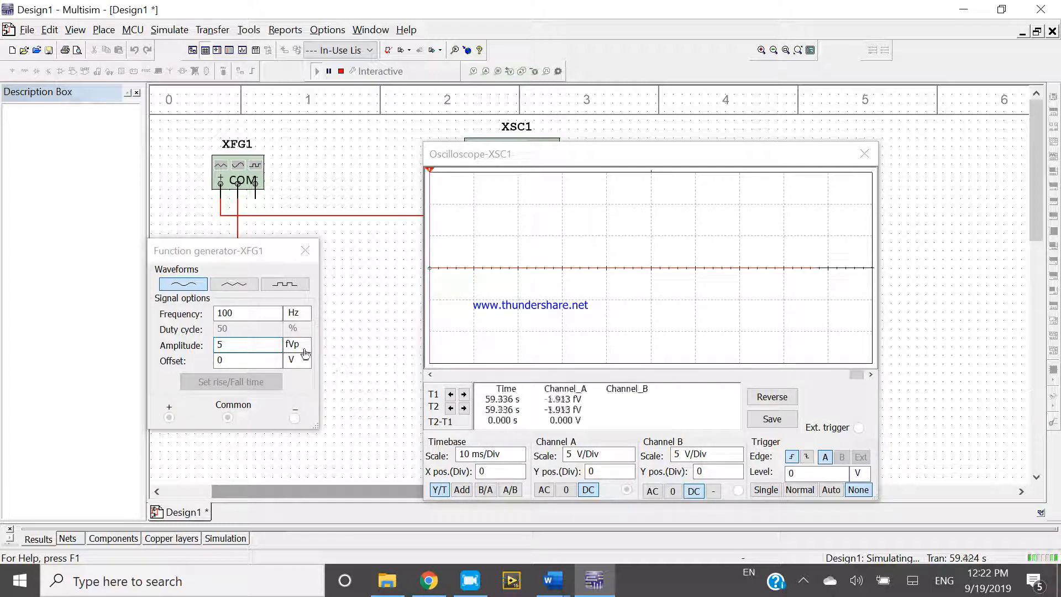
click(298, 343)
click(303, 386)
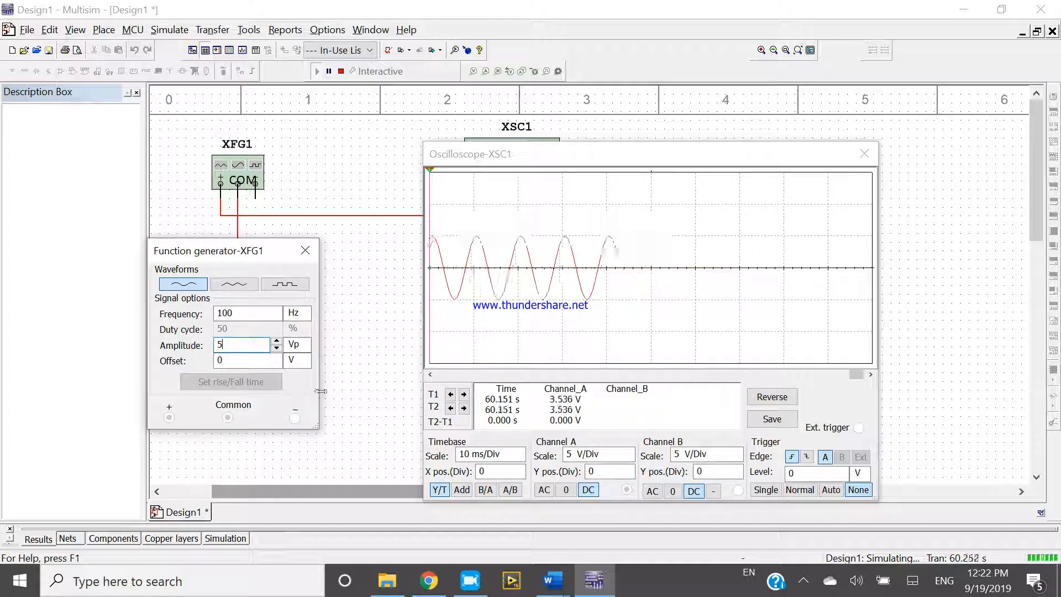
- Set the function generator's amplitude to 10 Vp and move the oscilloscope window slightly up and to the left
key(BackSpace)
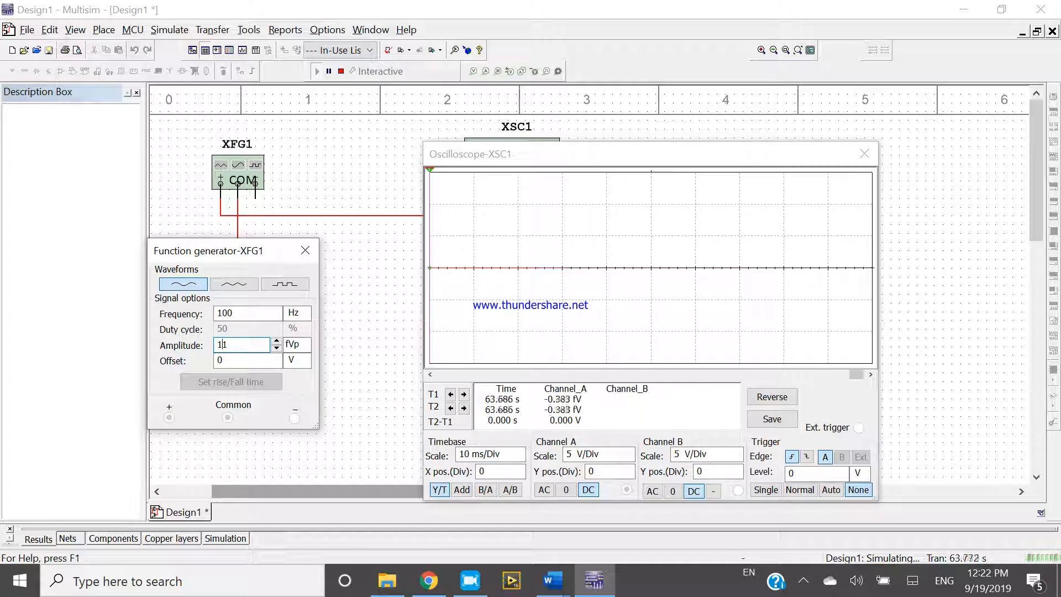
key(BackSpace)
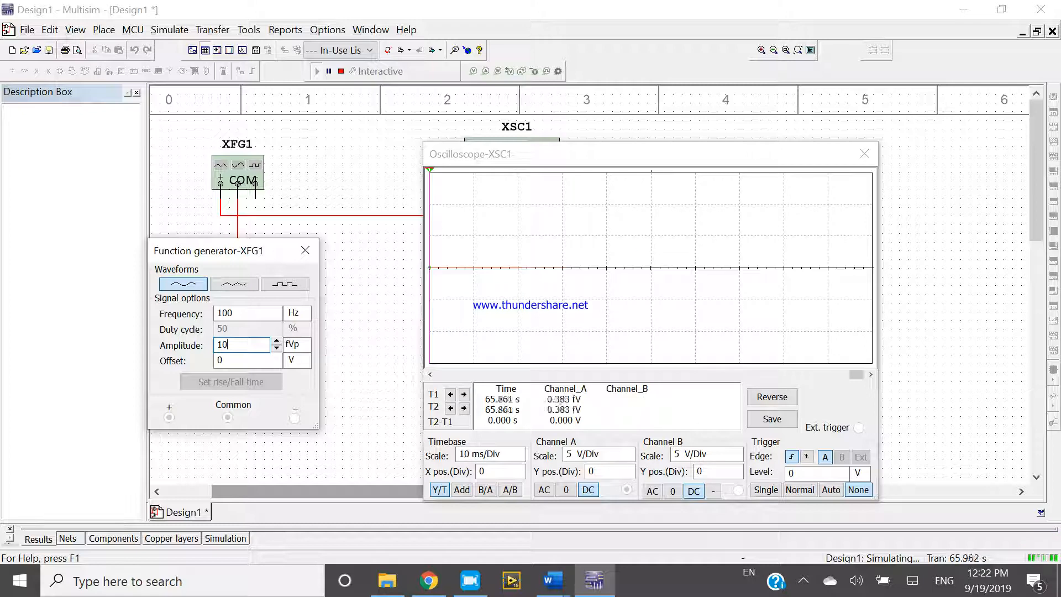
click(401, 372)
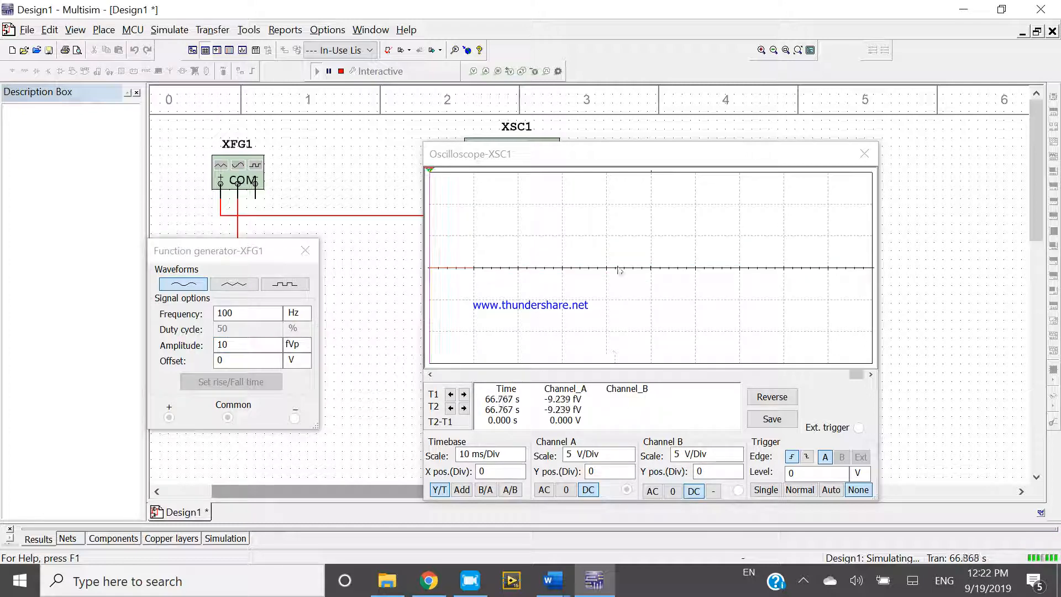
click(308, 354)
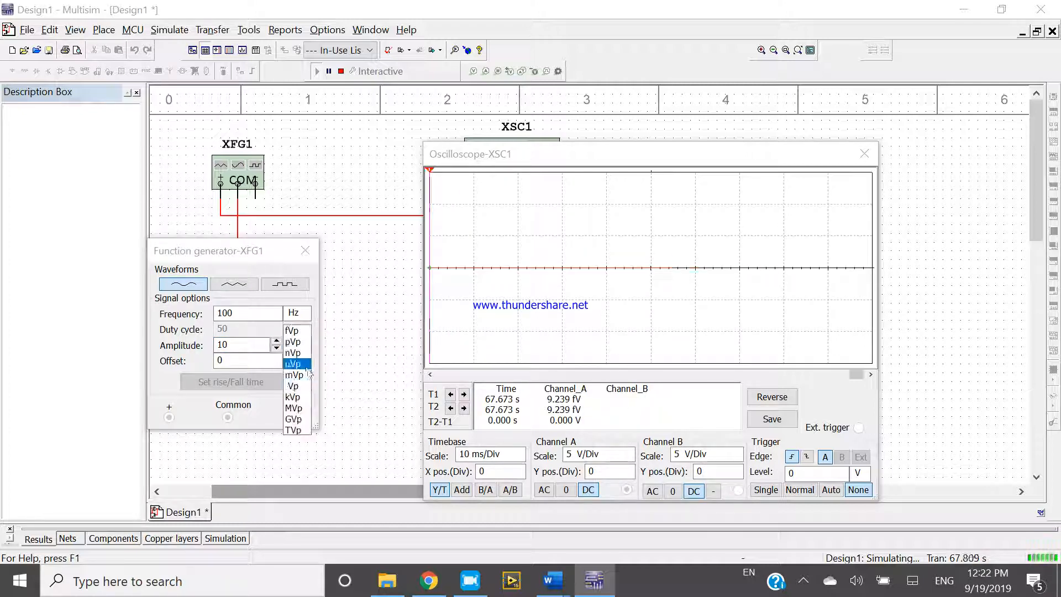
click(299, 380)
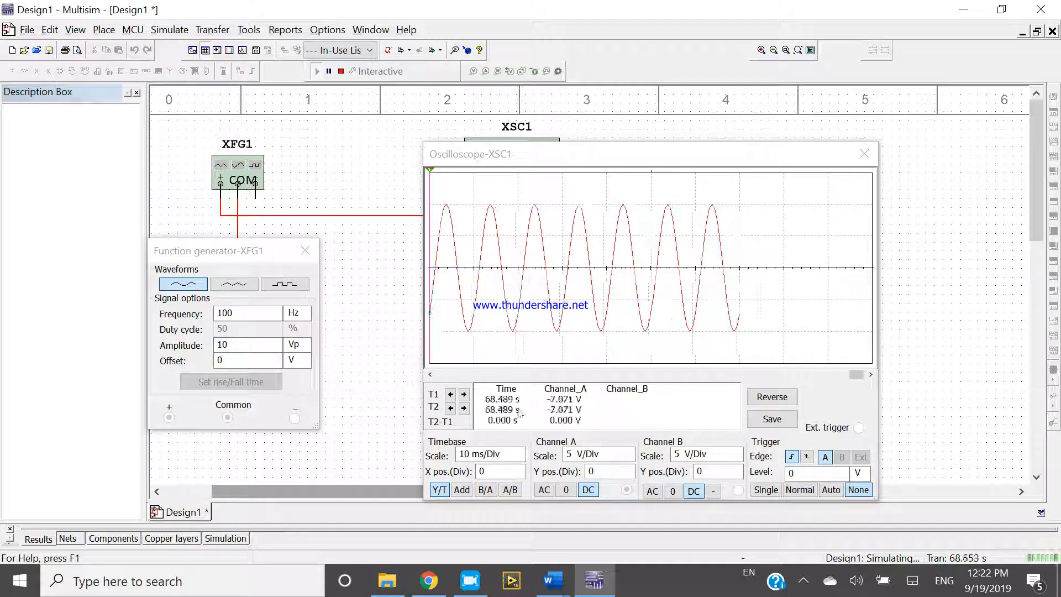
drag(484, 161, 463, 125)
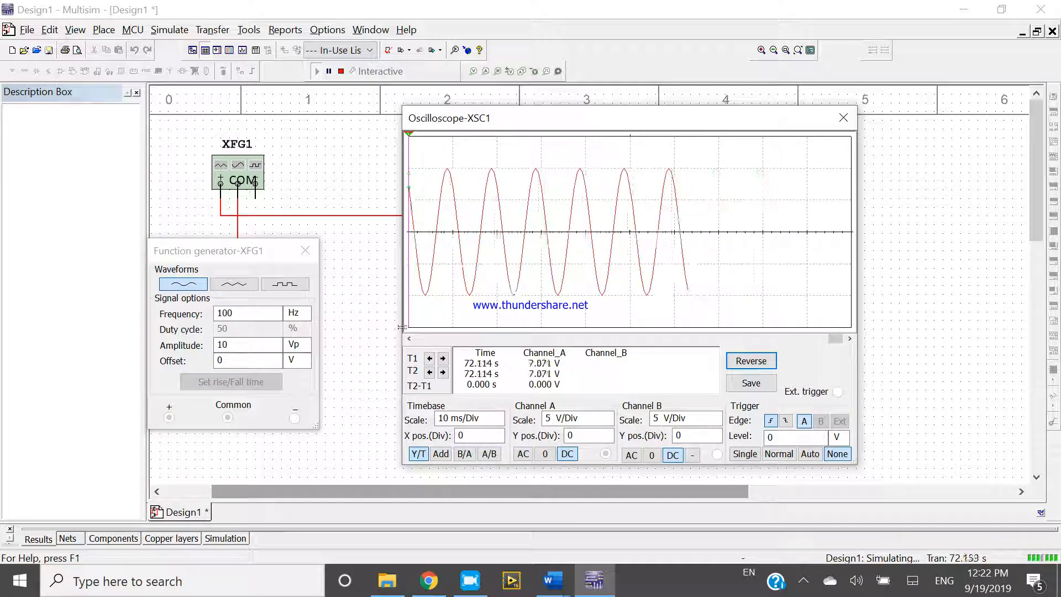
mouse_move(835, 340)
mouse_down()
mouse_move(594, 338)
mouse_move(835, 340)
mouse_up()
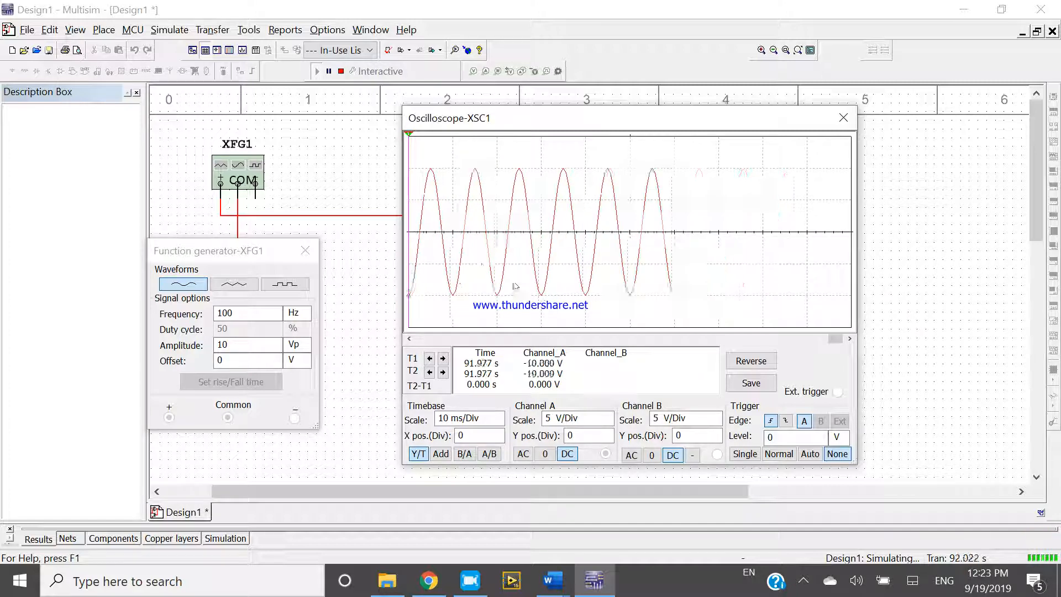
- Switch the generator's waveform to triangular, to square, and back to triangular while the simulation runs
click(234, 284)
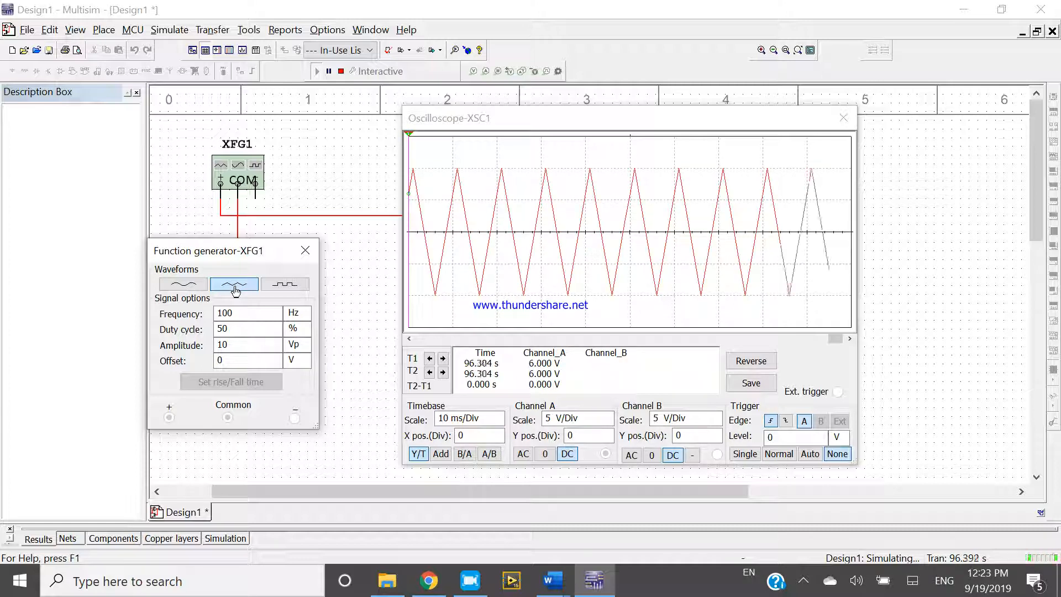
click(280, 285)
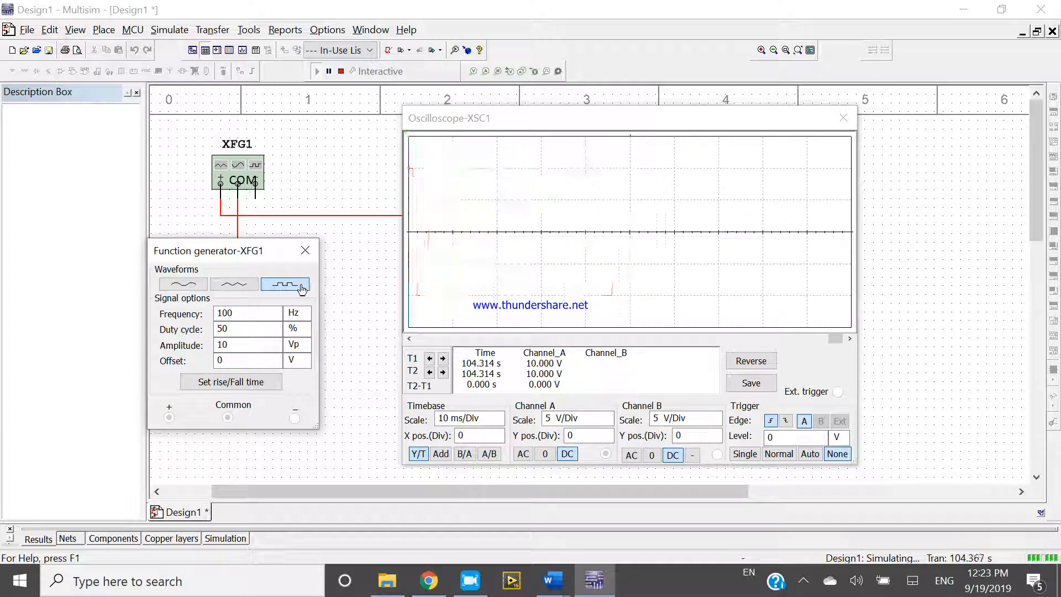
click(227, 286)
- Set the triangular wave's amplitude to 5 Vp
double_click(262, 345)
key(BackSpace)
text(5)
click(371, 370)
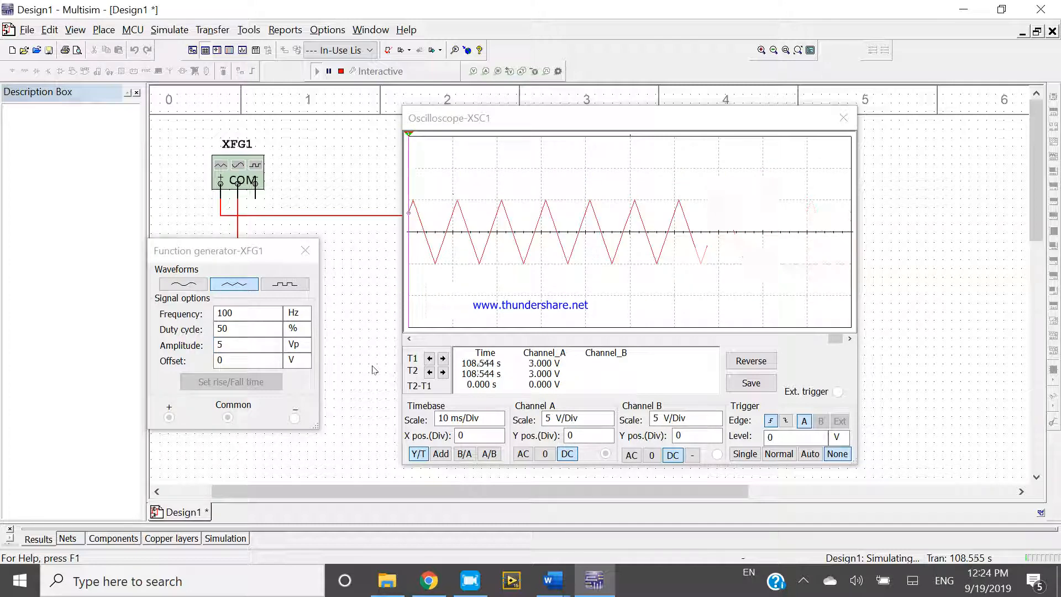
- Lower the triangular wave's amplitude to 4 Vp
click(232, 345)
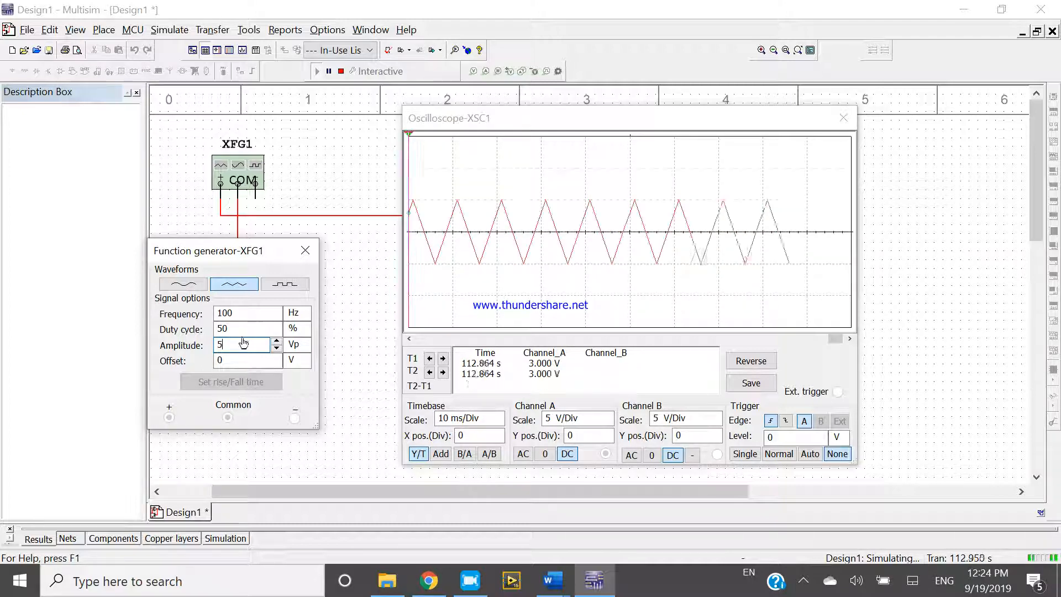
key(BackSpace)
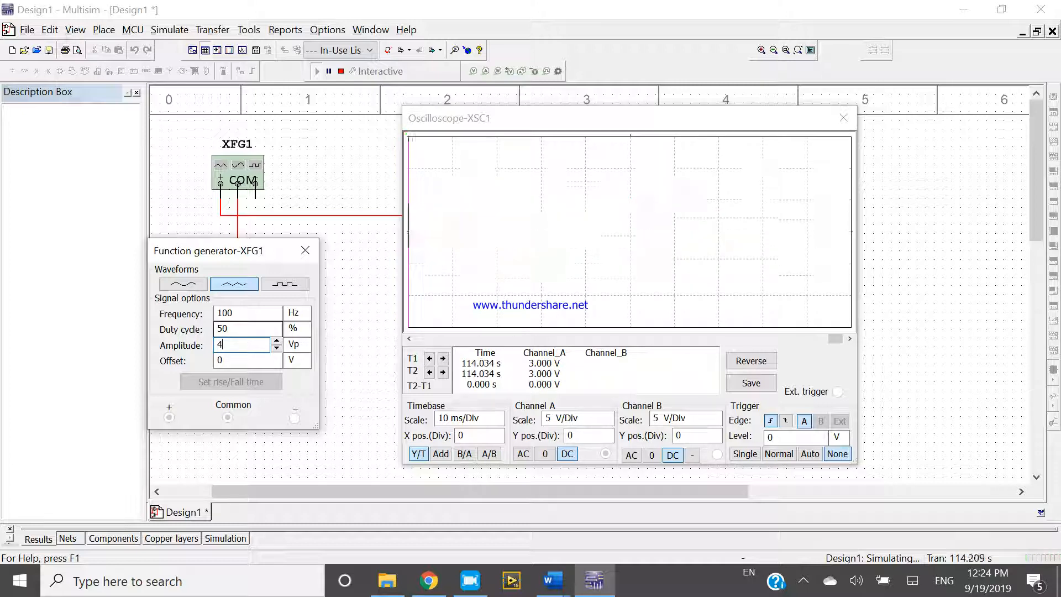
click(355, 326)
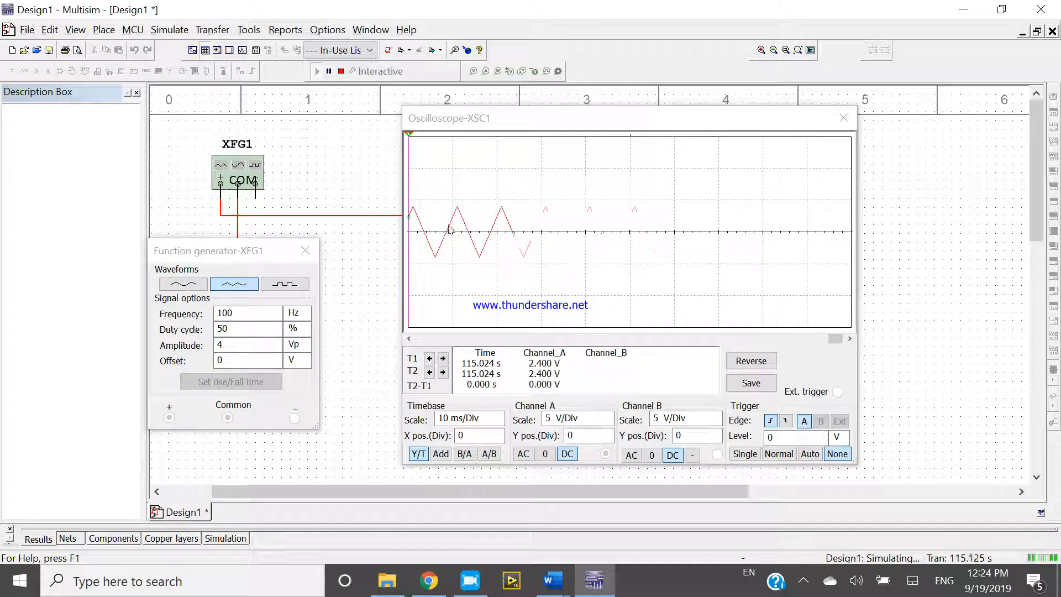
- Raise the triangular wave's amplitude to 6 Vp
click(262, 346)
key(BackSpace)
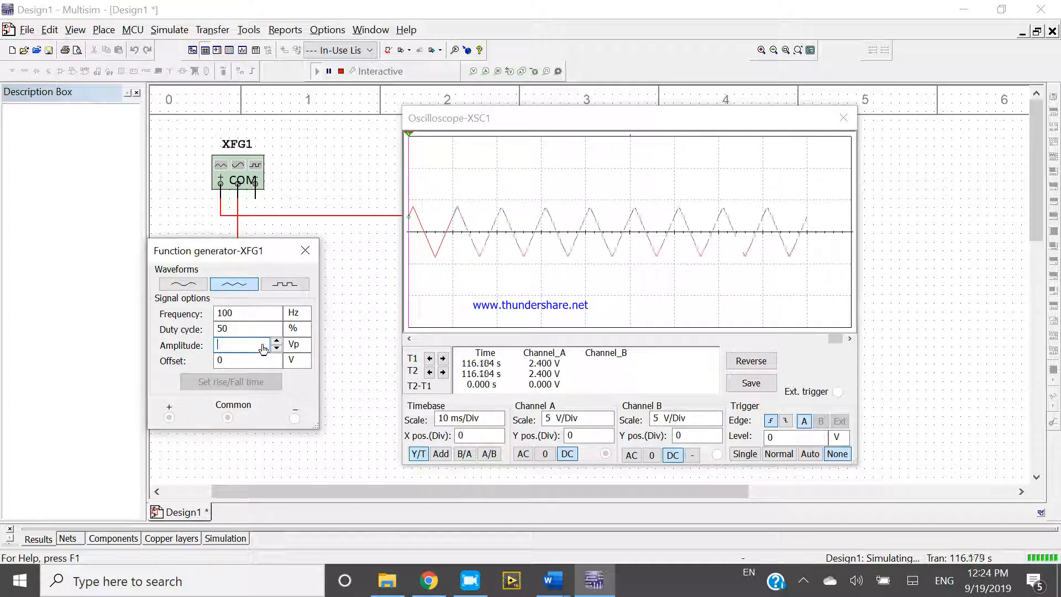
text(6)
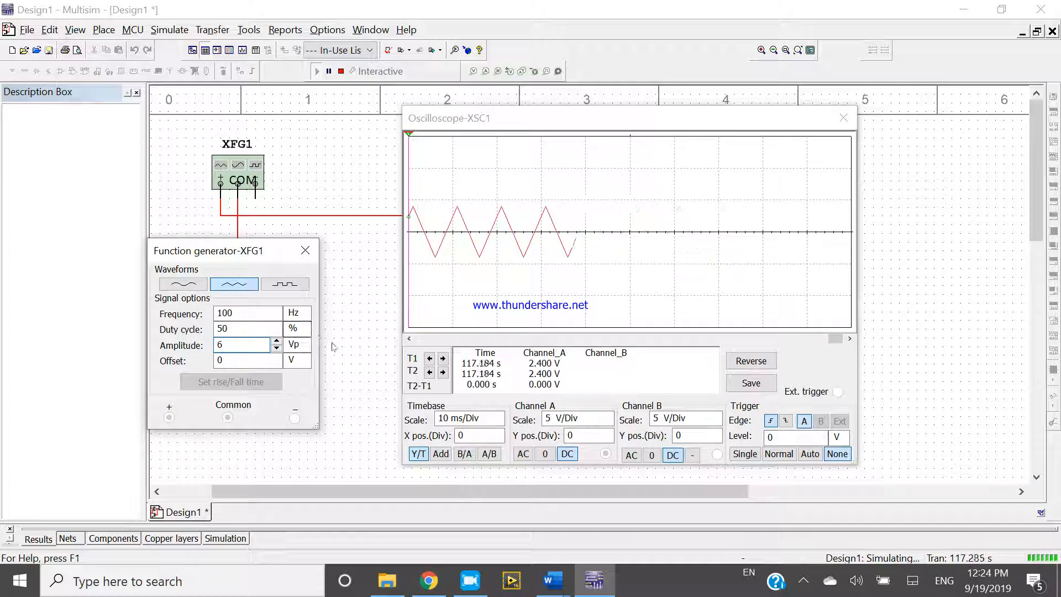
click(331, 345)
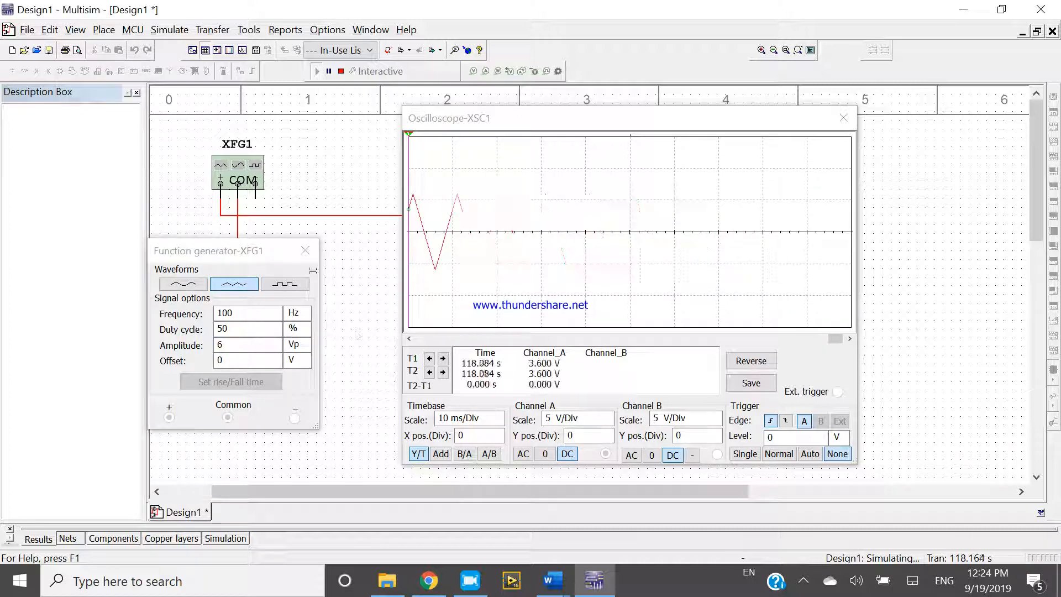
- Stop the simulation and close the oscilloscope and function generator windows
click(342, 71)
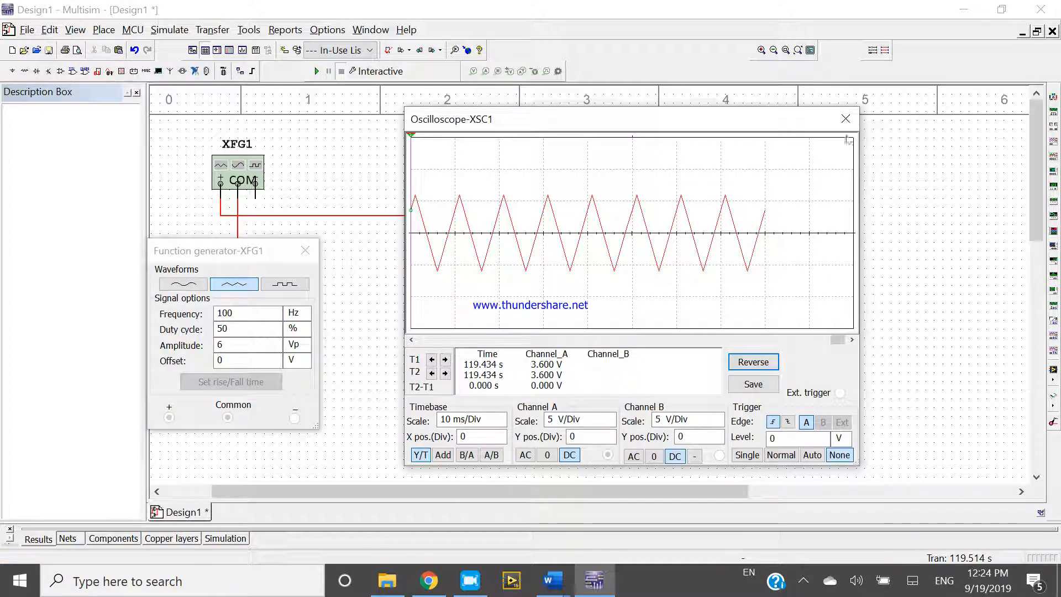
click(846, 119)
click(305, 251)
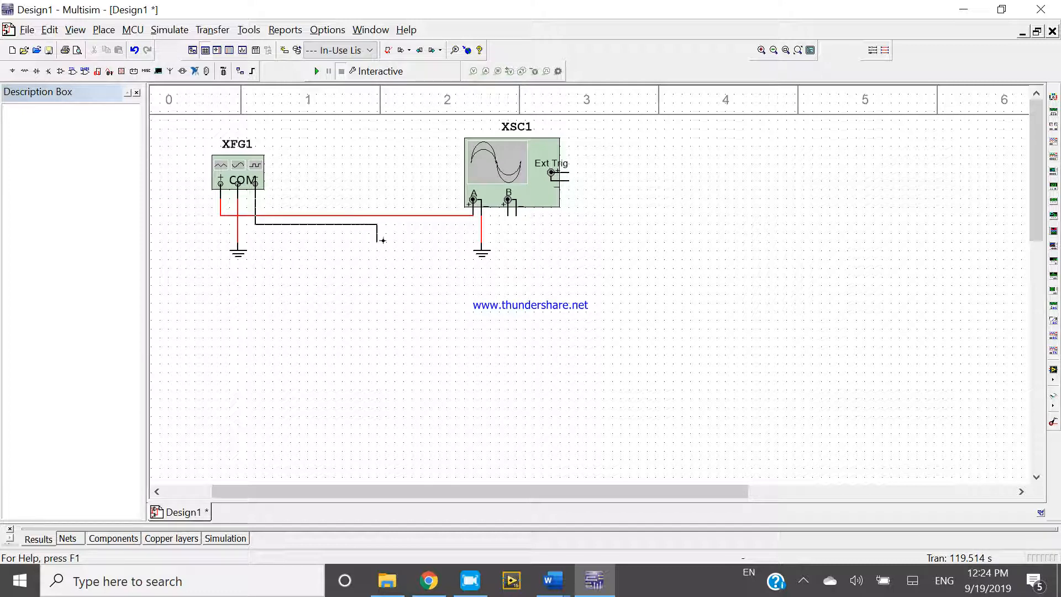
- Wire the generator's negative terminal to the oscilloscope's channel B positive input and colour that wire dark blue
click(507, 218)
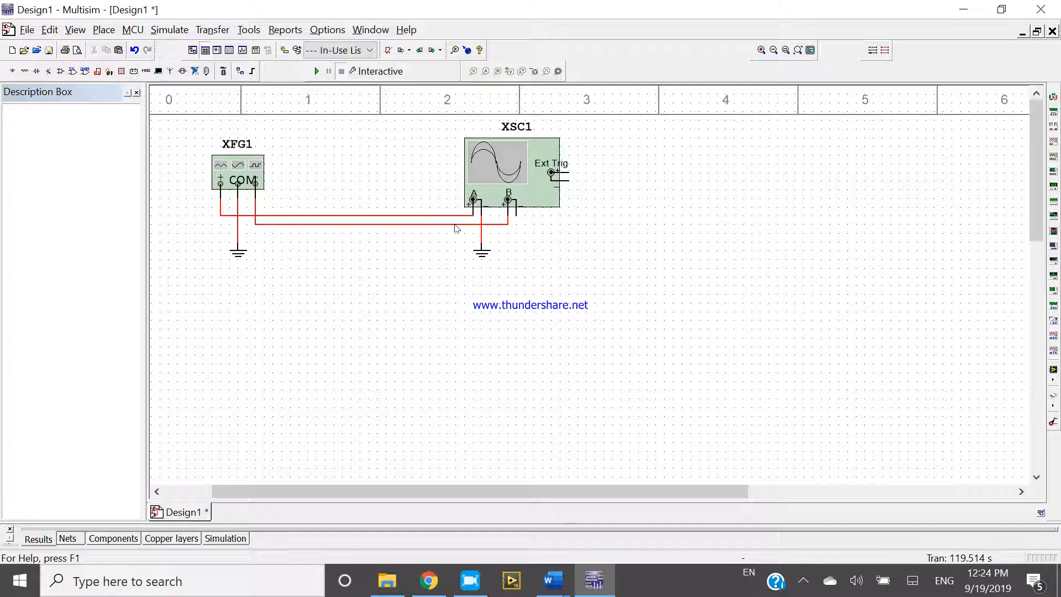
right_click(456, 225)
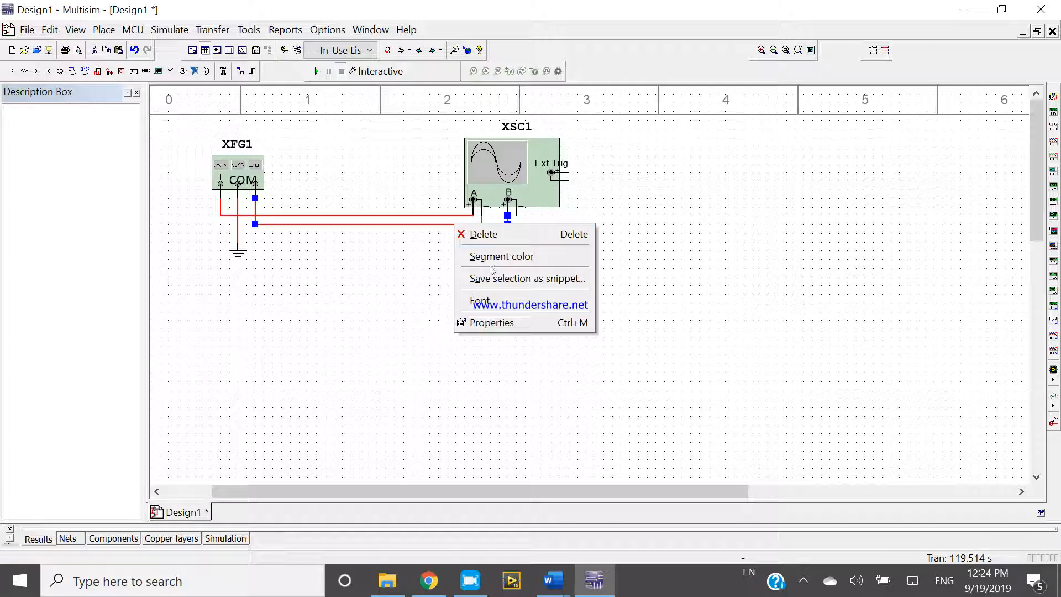
click(492, 257)
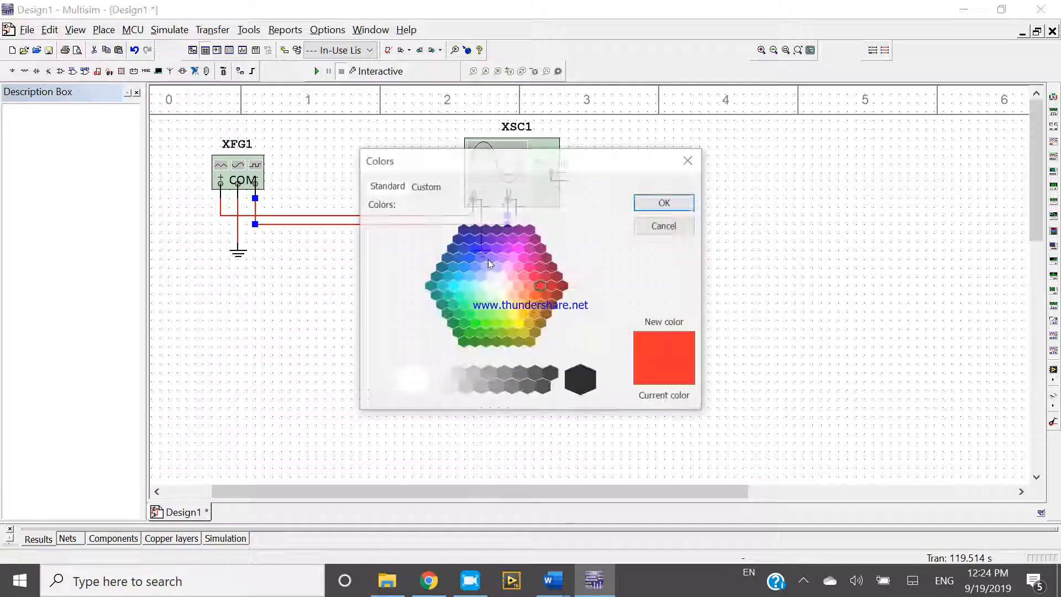
click(462, 232)
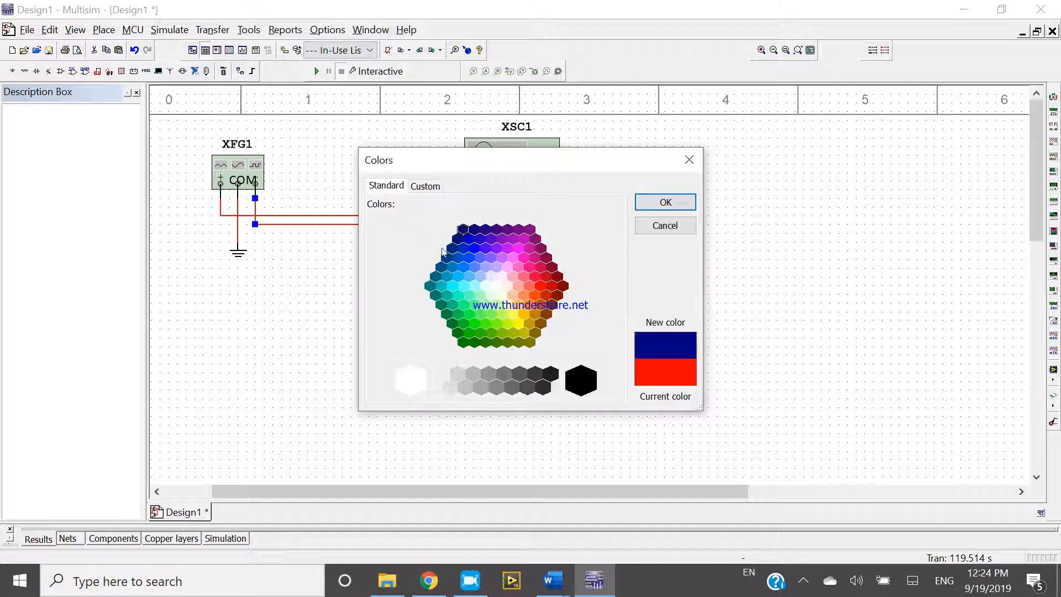
click(658, 206)
- Delete the oscilloscope's own ground and wire the negative inputs of channels A and B to the generator's common ground line
drag(482, 253, 491, 302)
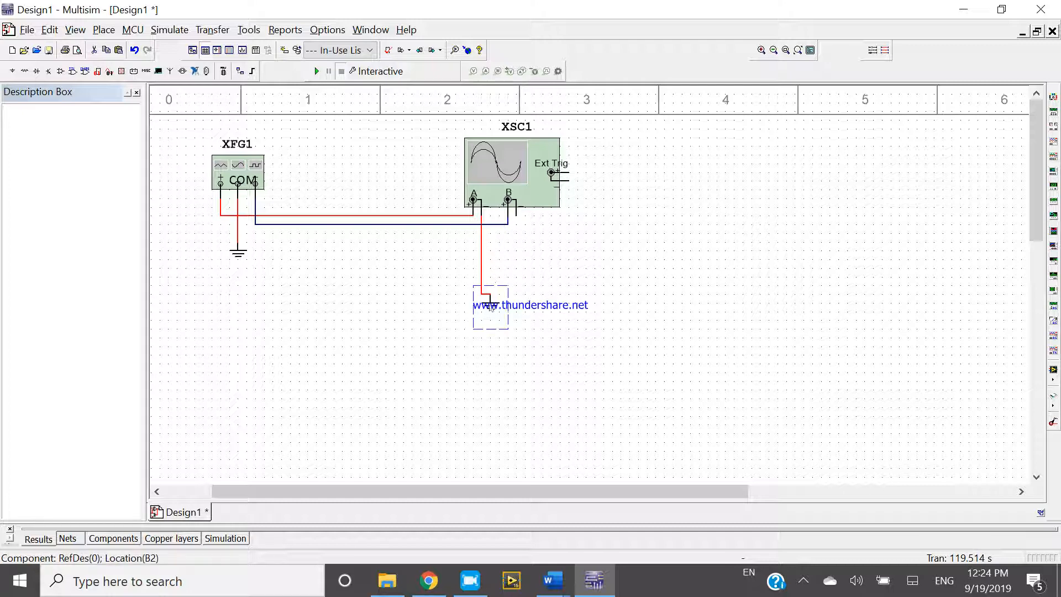
key(Delete)
click(483, 216)
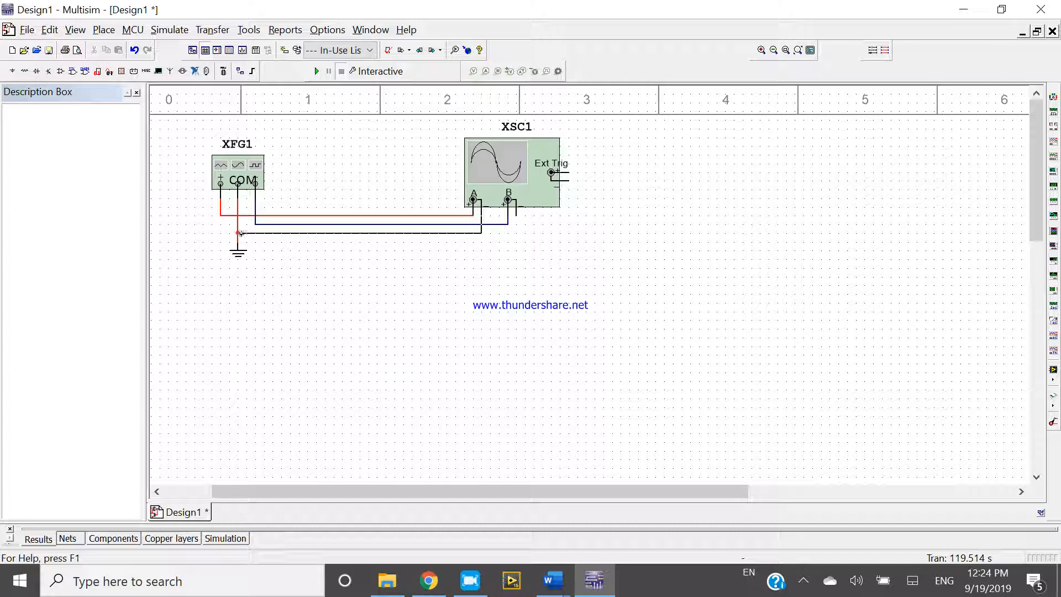
click(238, 233)
- Reopen the oscilloscope and function generator windows and run the simulation with both channels connected
double_click(531, 169)
double_click(259, 155)
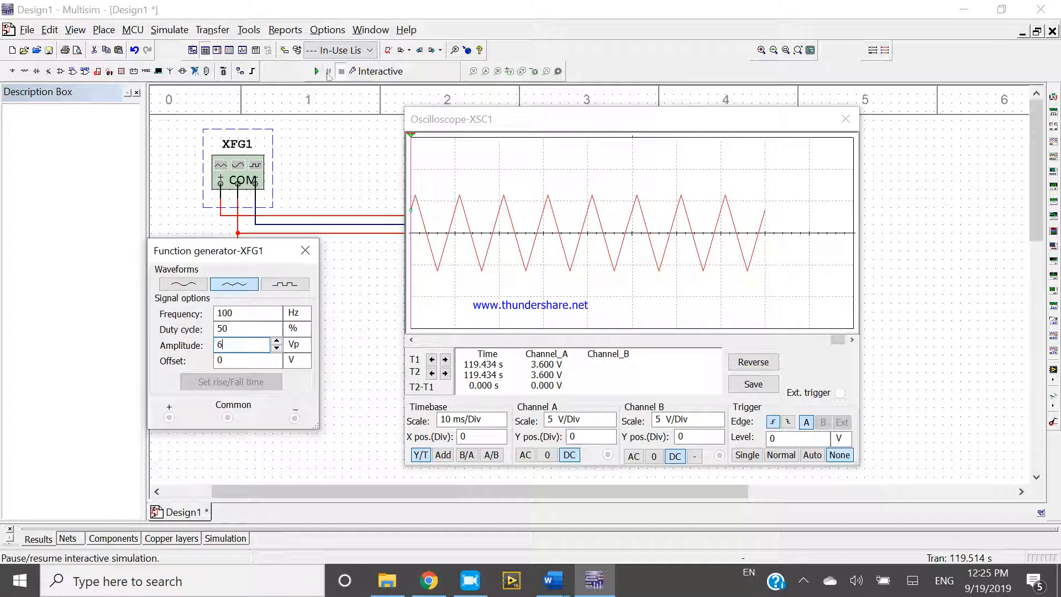
click(316, 71)
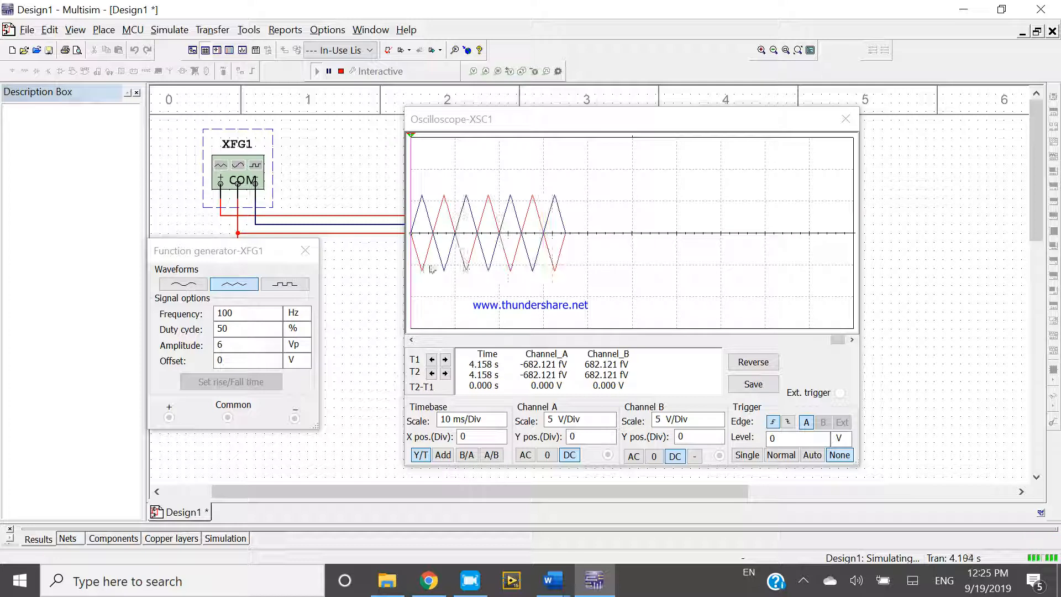
- Move the oscilloscope window clear of the circuit wiring and switch the generator's waveform to square
drag(509, 128, 538, 150)
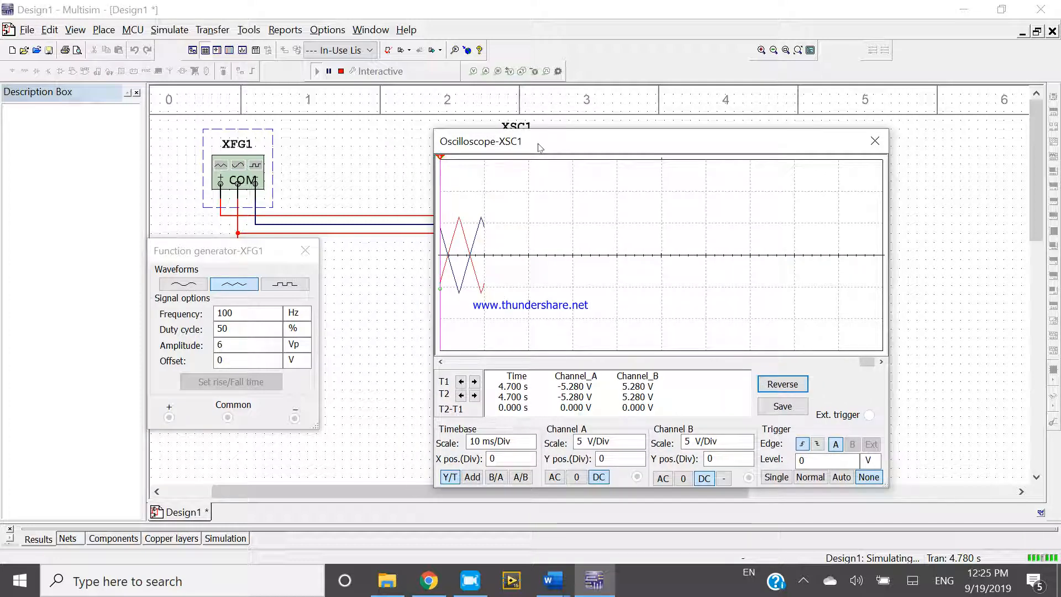
drag(867, 361, 464, 360)
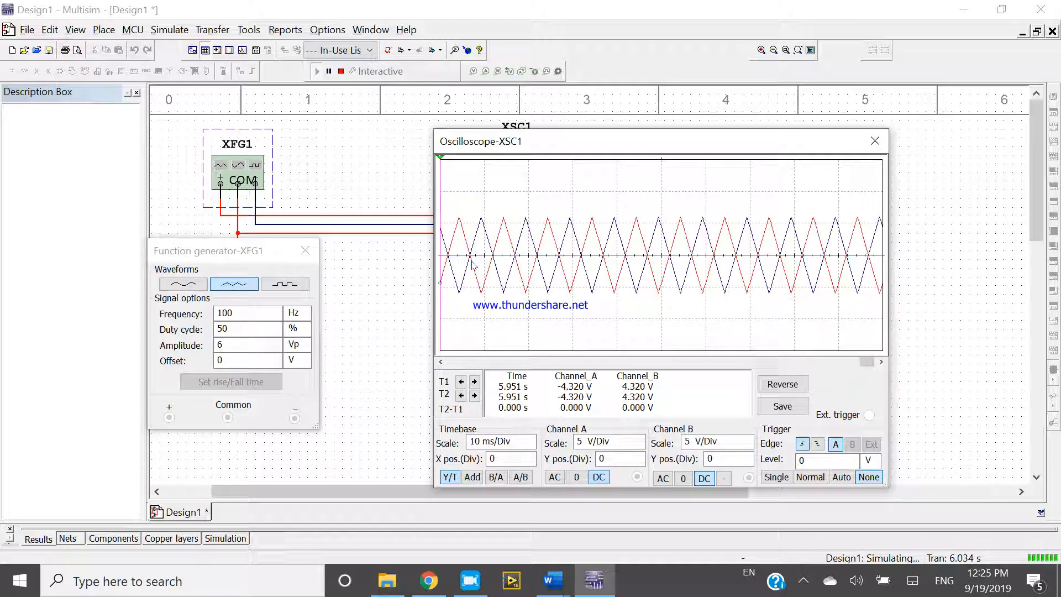
drag(521, 142, 598, 160)
click(285, 284)
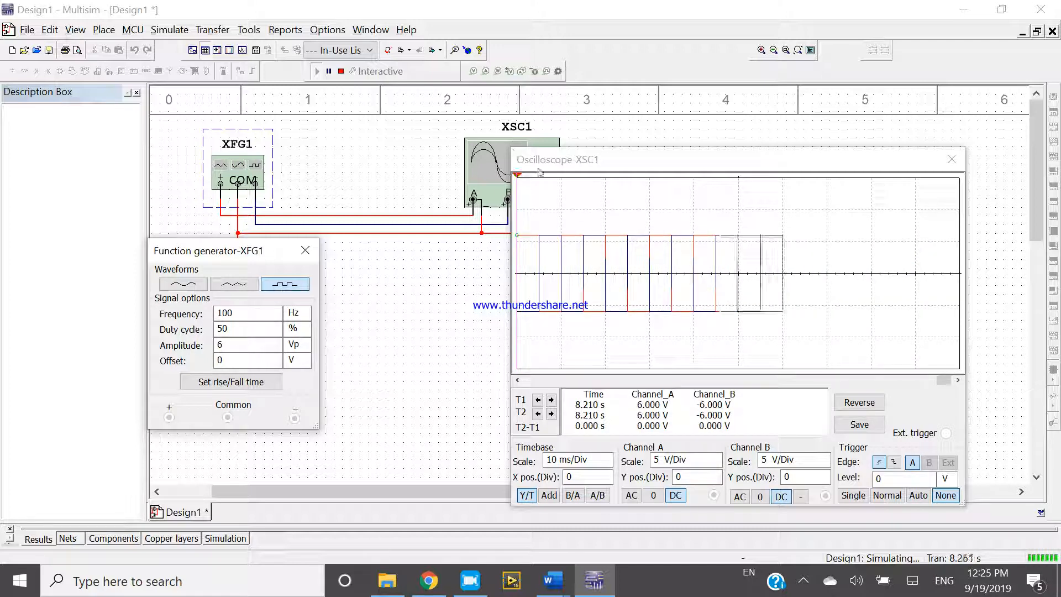
- Stop the simulation, delete the dark blue wire feeding channel B, and rerun it with only channel A connected
click(341, 71)
click(412, 224)
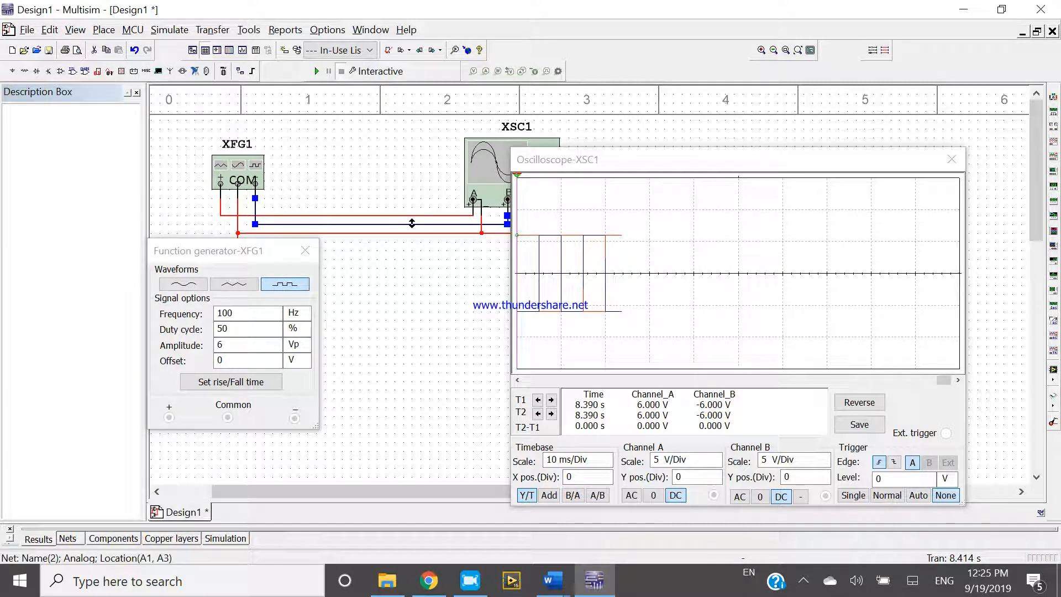
click(317, 71)
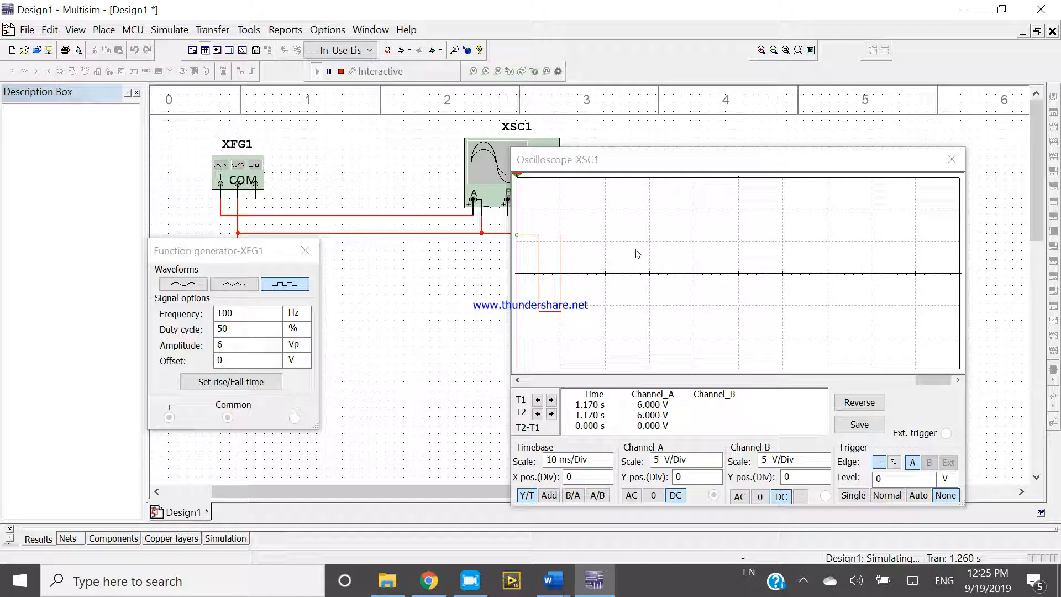
- Arrange the oscilloscope and function generator windows side by side below the instrument symbols, and stop the simulation
drag(934, 165, 964, 271)
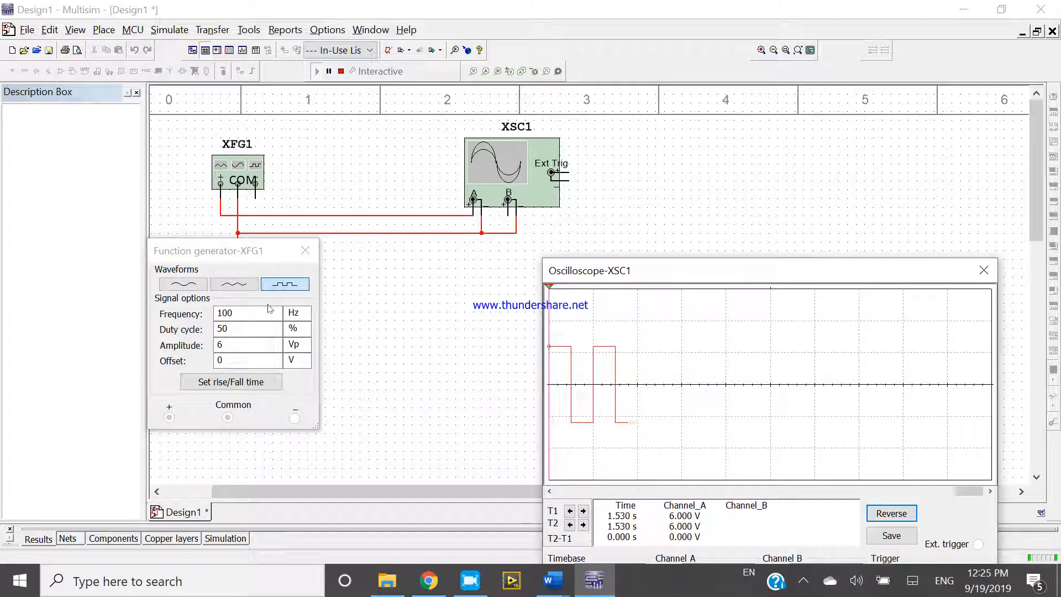
drag(232, 250, 232, 364)
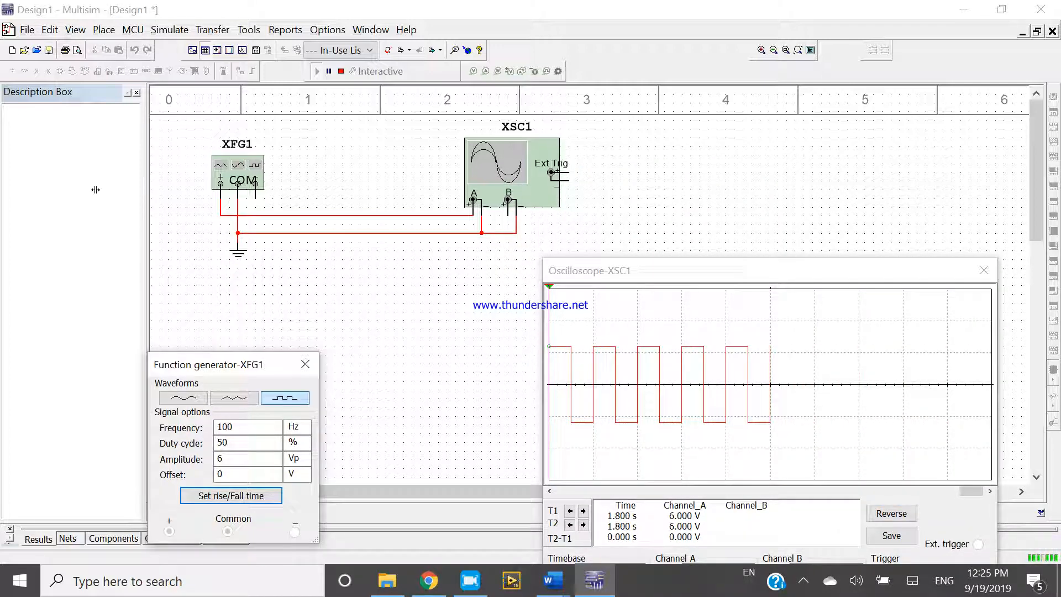
drag(635, 270, 488, 257)
drag(230, 365, 236, 330)
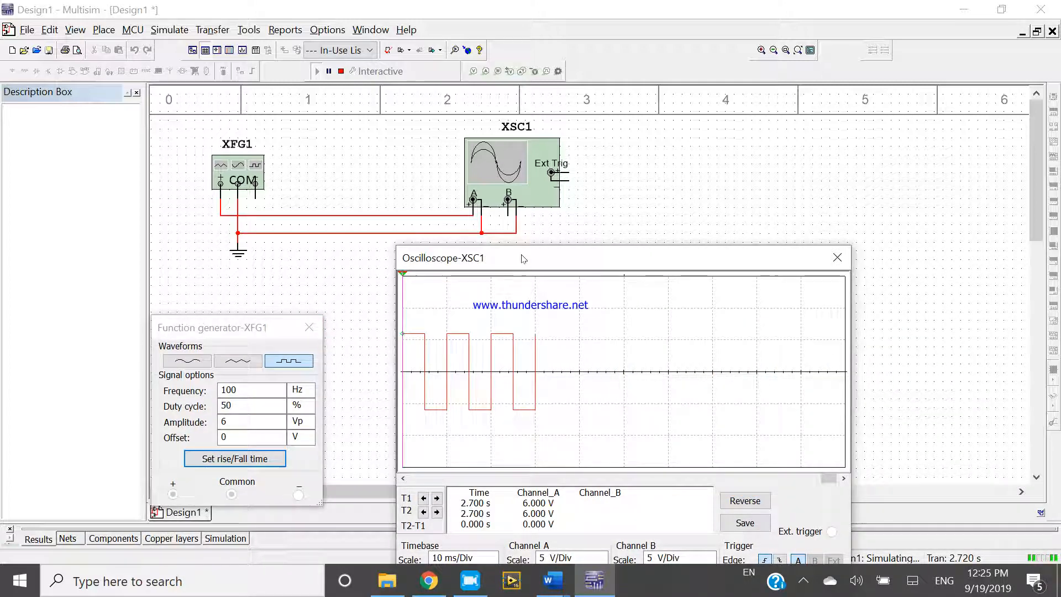
drag(521, 258, 517, 235)
drag(217, 326, 223, 302)
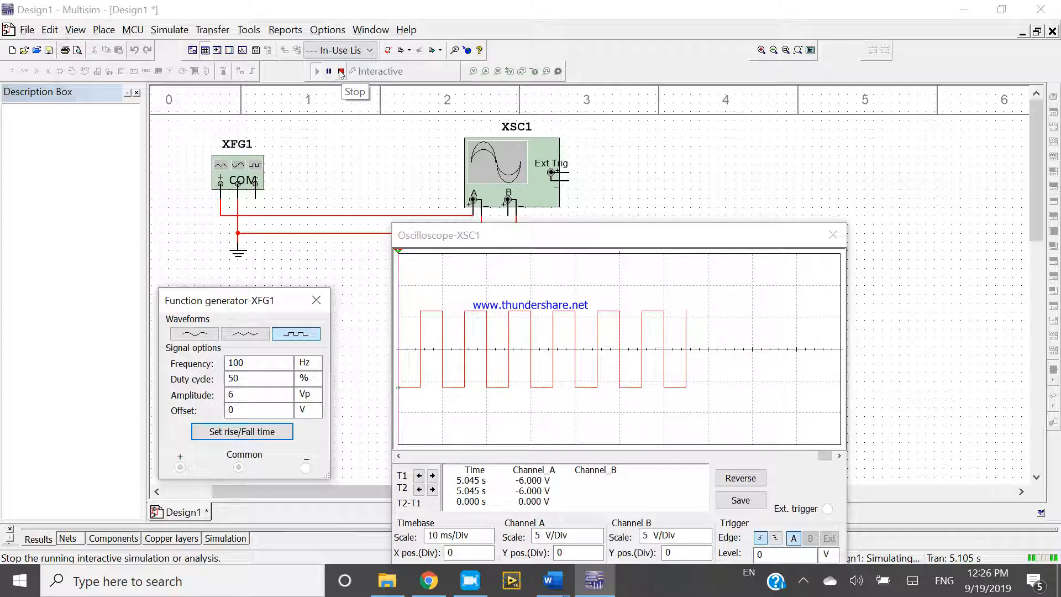
click(341, 72)
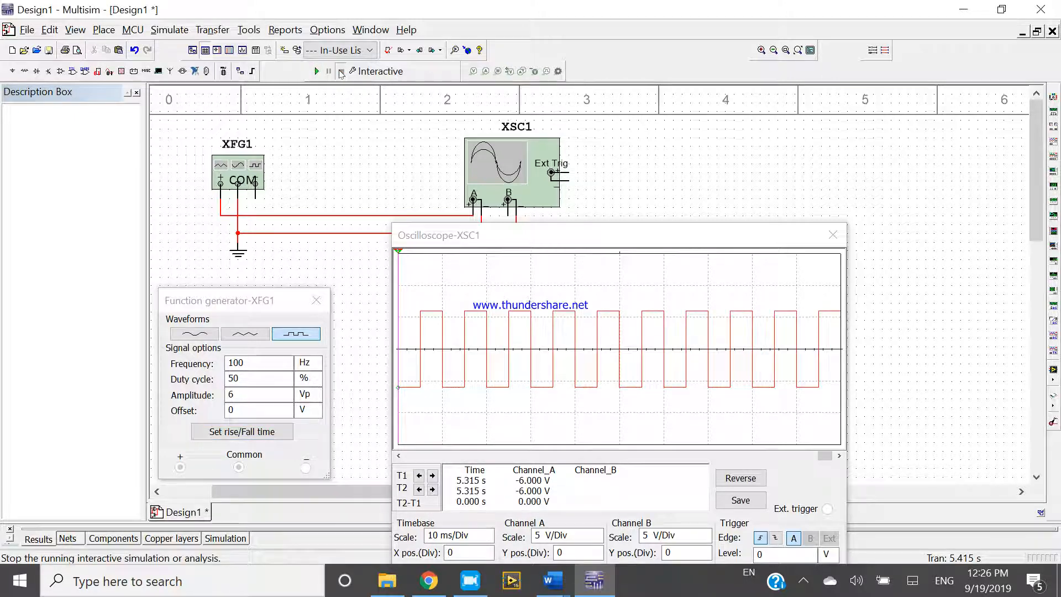